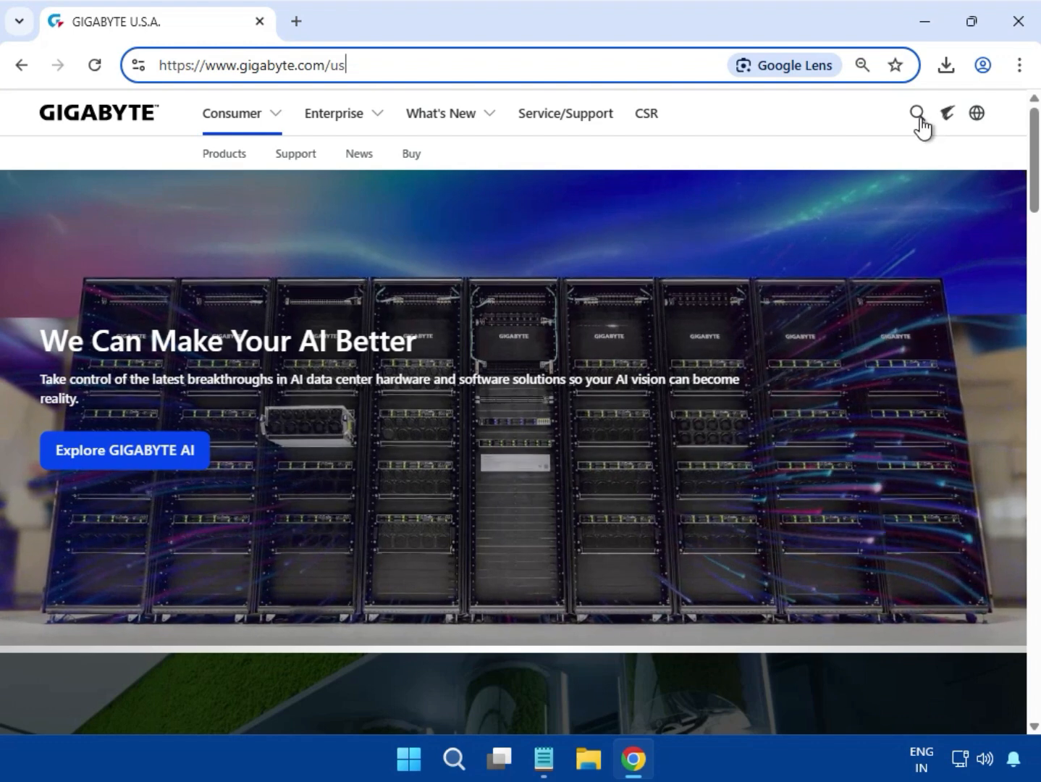
Step: Search the GIGABYTE site for "H610M H V3 DDR4" and open the motherboard's page from the results
{"action": "left_click", "coordinate": [918, 118]}
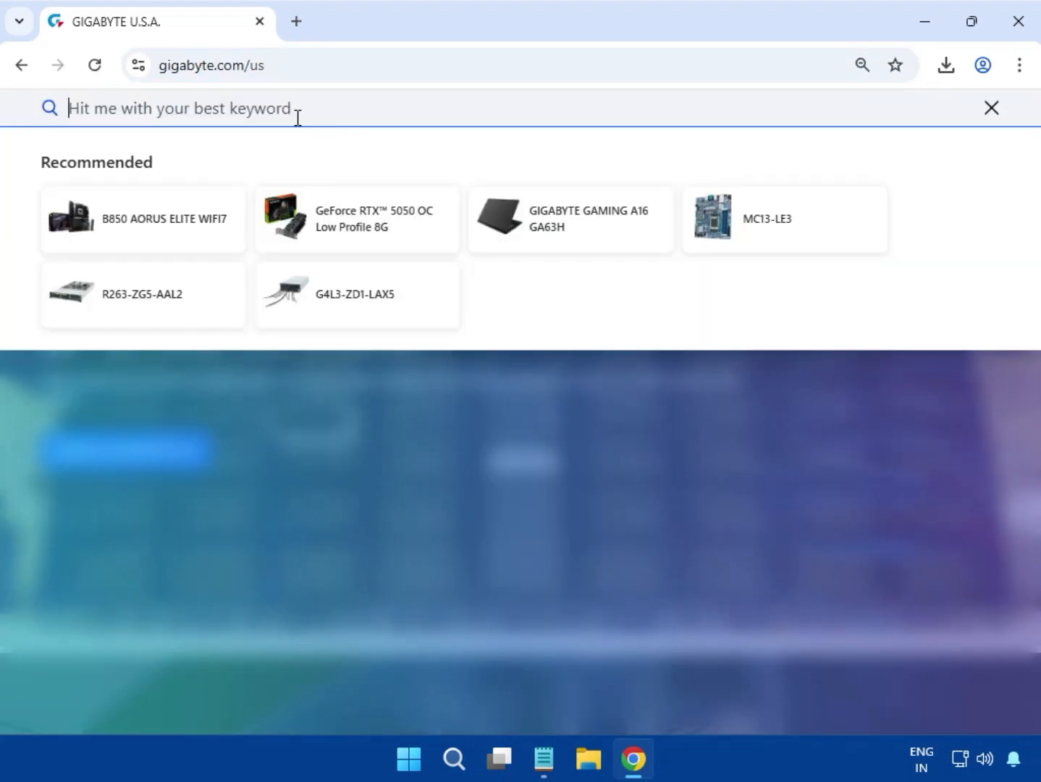
{"action": "type", "text": "H610M H V3 DDR4"}
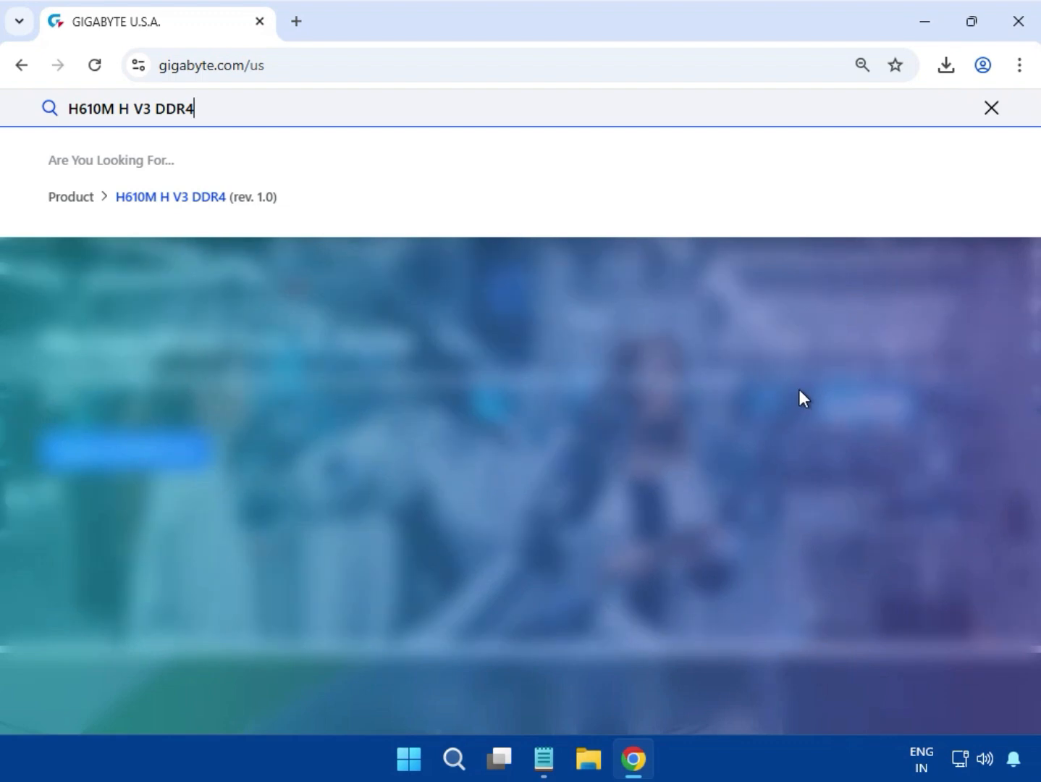
{"action": "key", "text": "Return"}
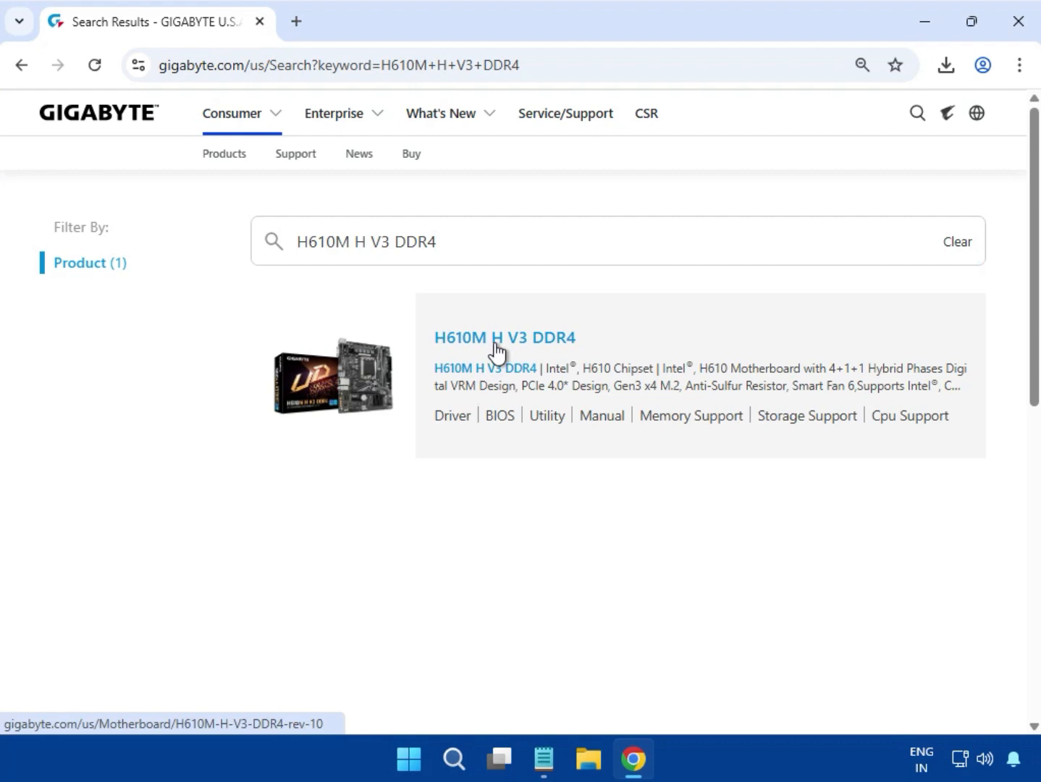
{"action": "left_click", "coordinate": [497, 346]}
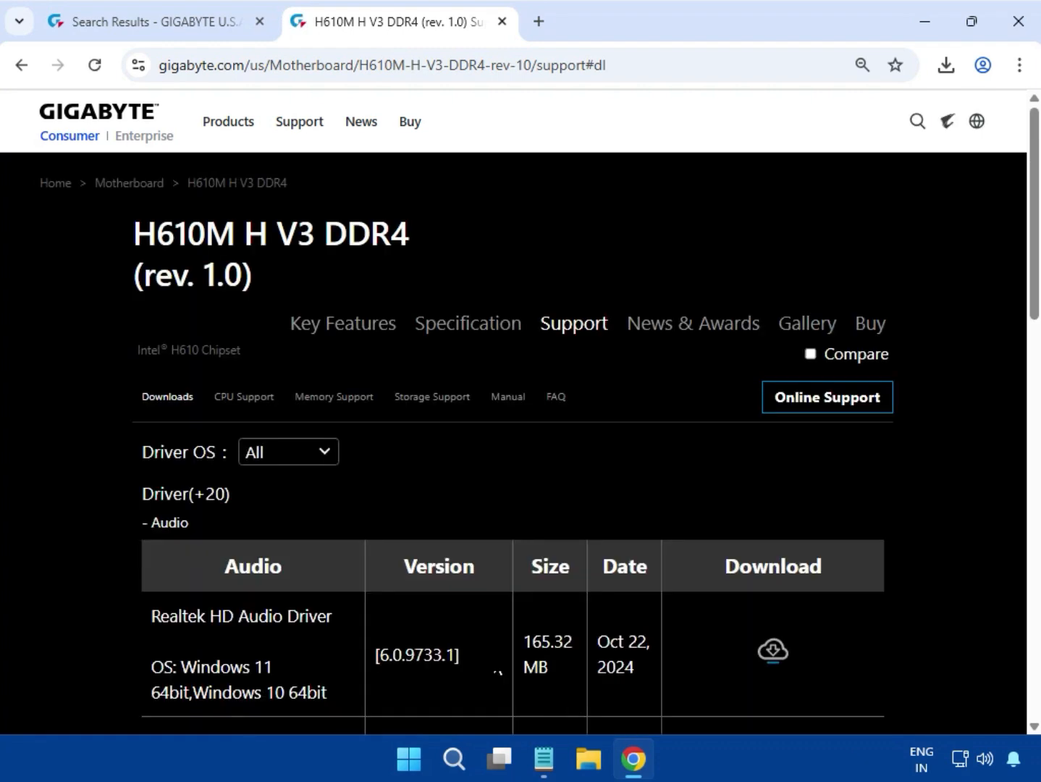
Step: Filter the driver list to Windows 11 64bit and download Realtek HD Audio Driver version 6.0.9733.1
{"action": "left_click", "coordinate": [328, 456]}
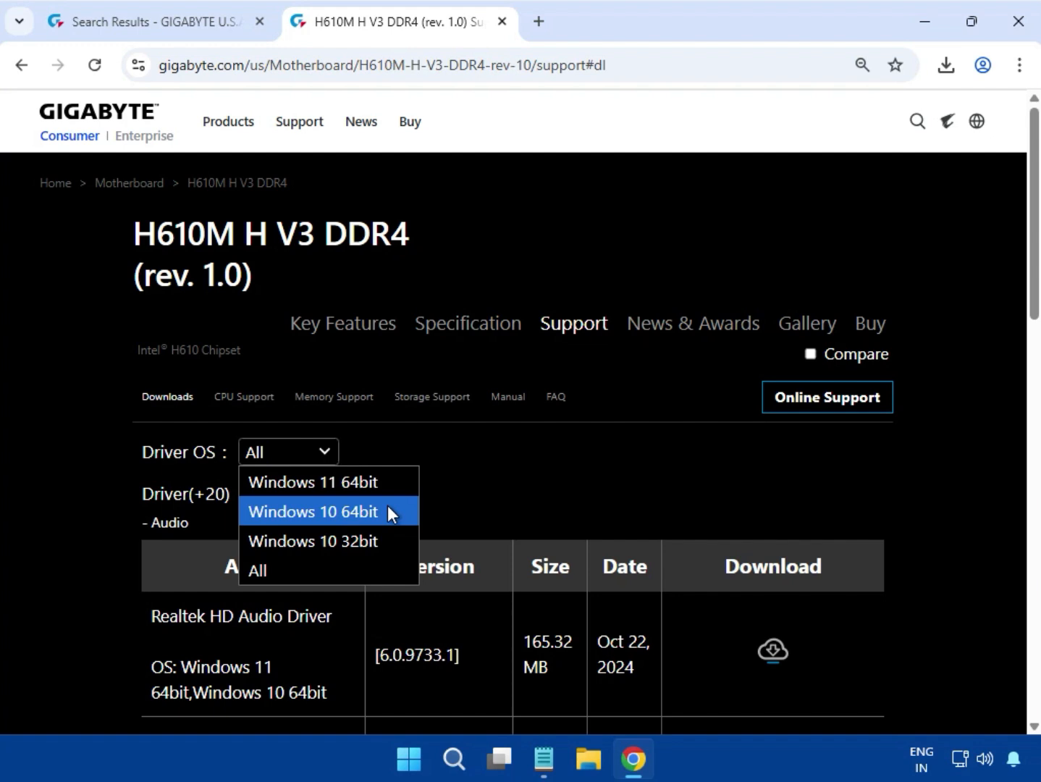
{"action": "left_click", "coordinate": [359, 482]}
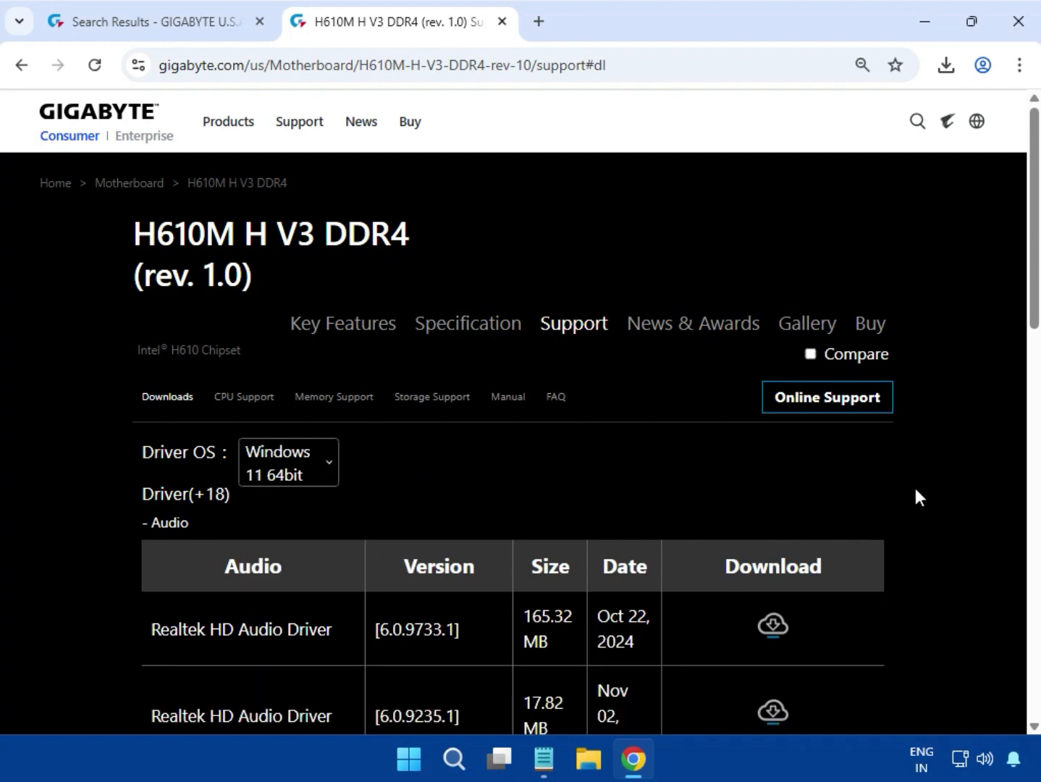
{"action": "scroll", "coordinate": [932, 526], "scroll_direction": "down", "scroll_amount": 1}
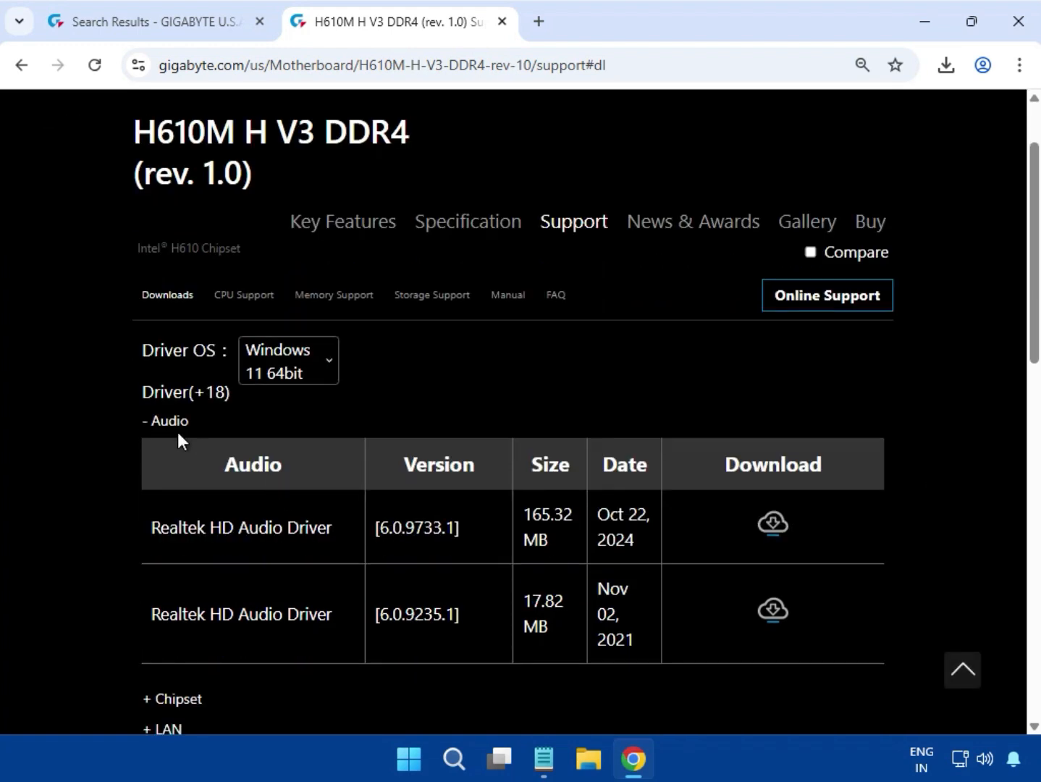
{"action": "double_click", "coordinate": [165, 425]}
{"action": "left_click_drag", "start_coordinate": [158, 528], "coordinate": [661, 547]}
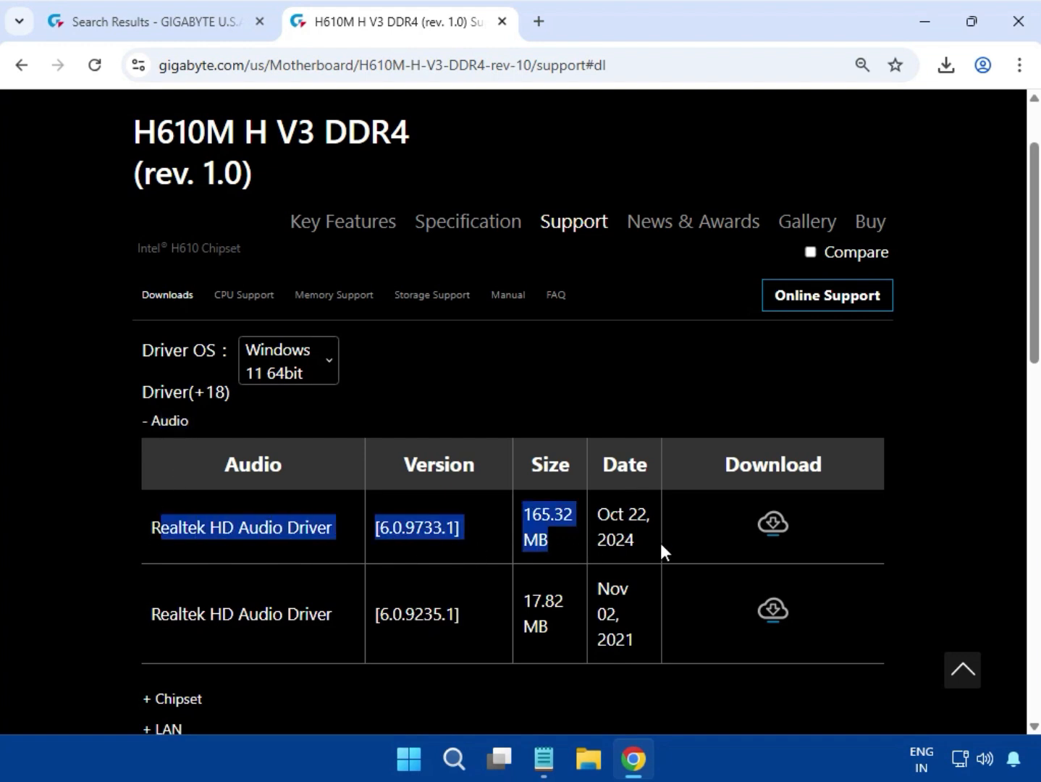
{"action": "left_click", "coordinate": [774, 523]}
Step: Pause the audio driver download and run mb_driver_612_realtekdch_6.0.9733.1.exe from the previously downloaded (2).zip, allowing device changes and closing the archive
{"action": "left_click", "coordinate": [946, 66]}
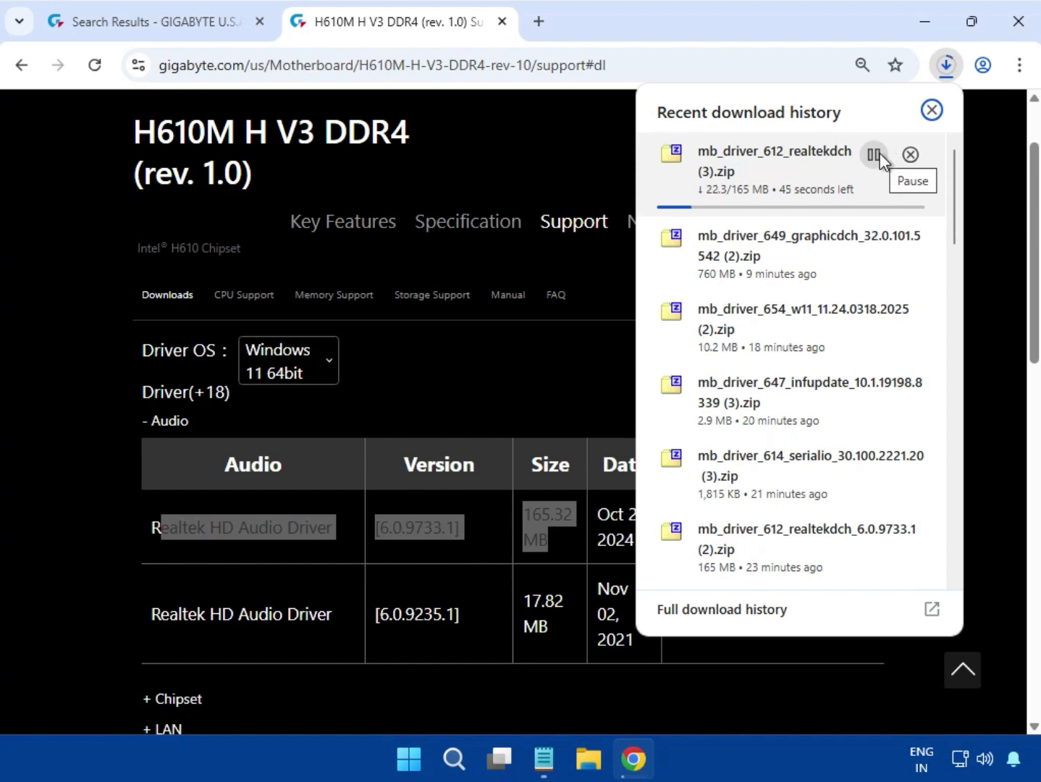
{"action": "left_click", "coordinate": [876, 155]}
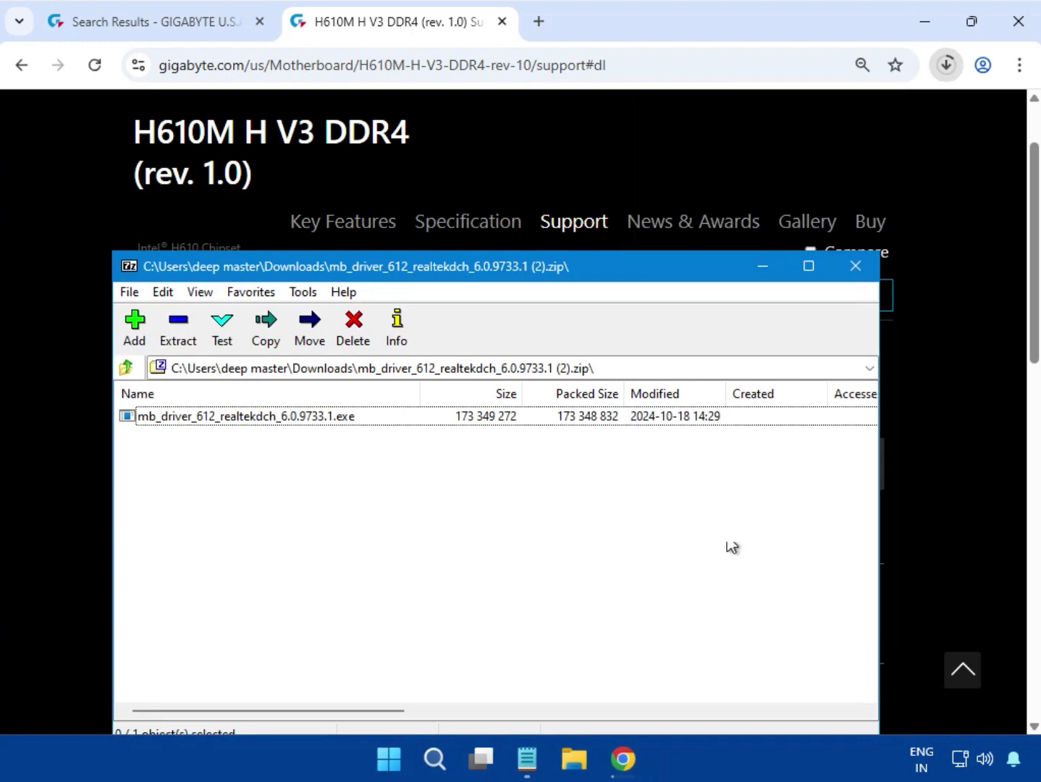
{"action": "left_click", "coordinate": [288, 418]}
{"action": "double_click", "coordinate": [288, 418]}
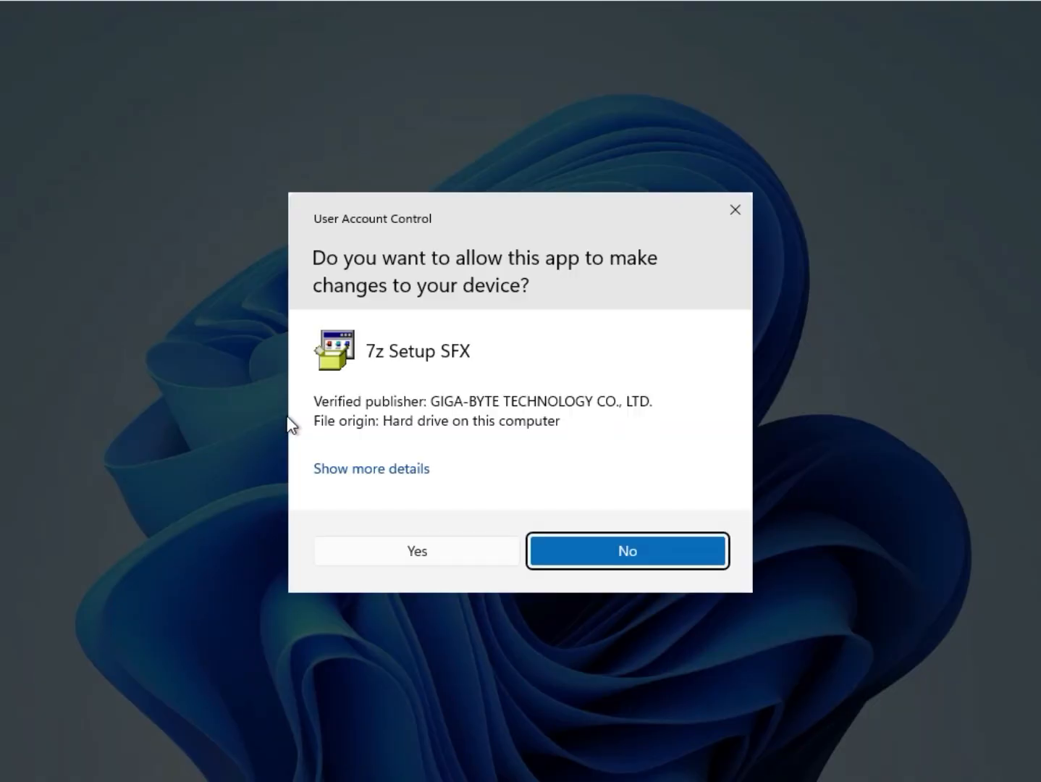
{"action": "left_click", "coordinate": [432, 557]}
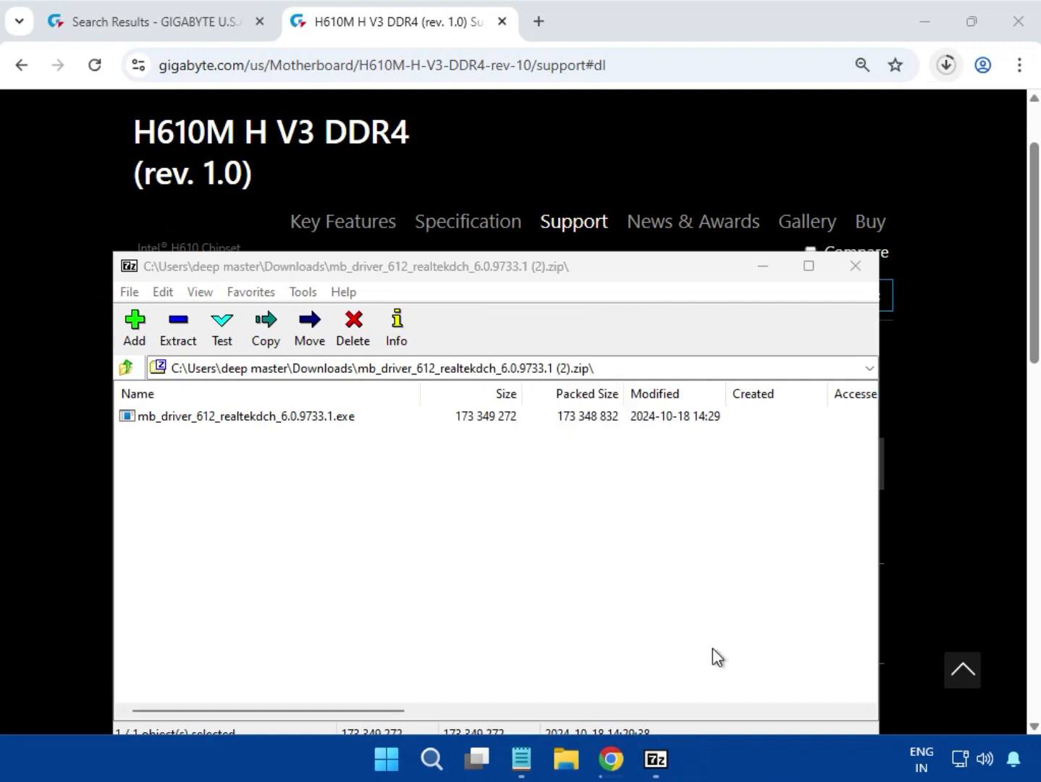
{"action": "left_click", "coordinate": [856, 267]}
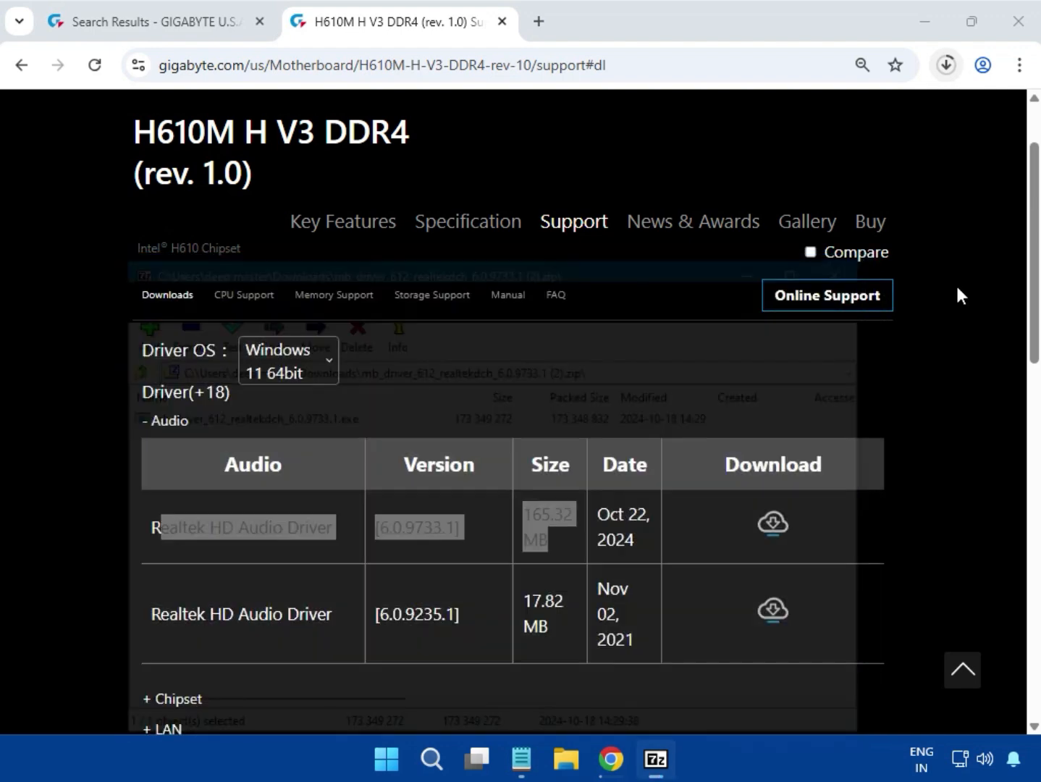
Step: Expand the Chipset drivers and download the Intel Serial I/O driver version 30.100.2221.20 dated Mar 03, 2025
{"action": "scroll", "coordinate": [936, 369], "scroll_direction": "down", "scroll_amount": 5}
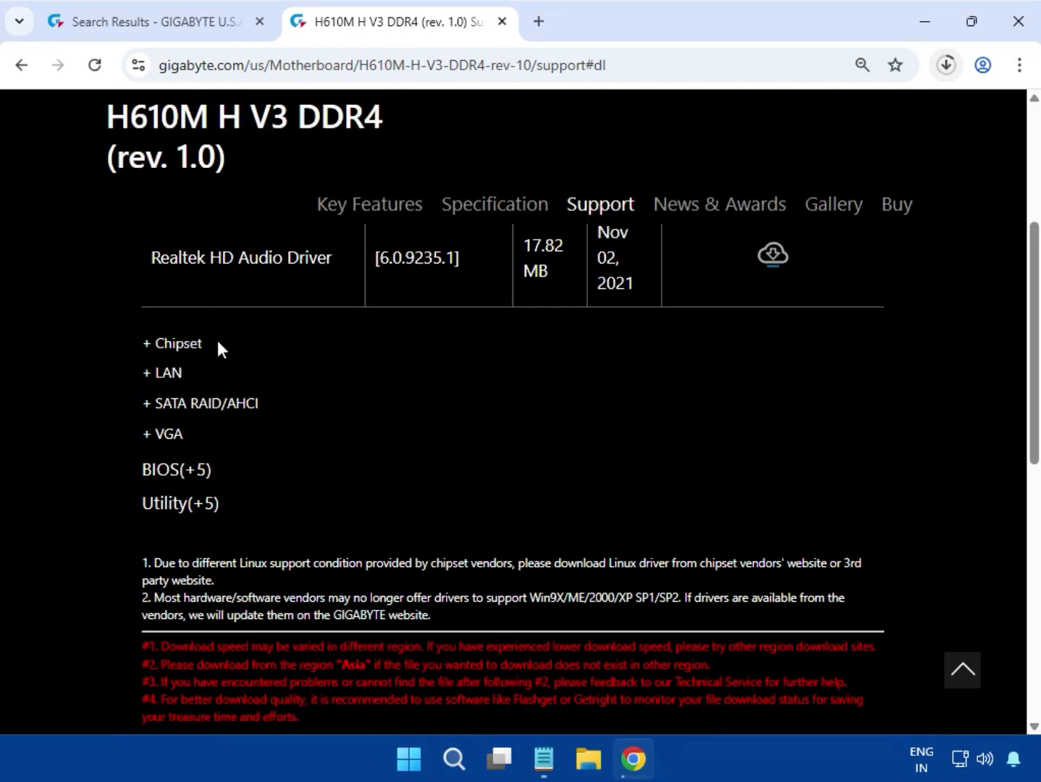
{"action": "double_click", "coordinate": [160, 341]}
{"action": "left_click", "coordinate": [181, 343]}
{"action": "scroll", "coordinate": [258, 363], "scroll_direction": "up", "scroll_amount": 3}
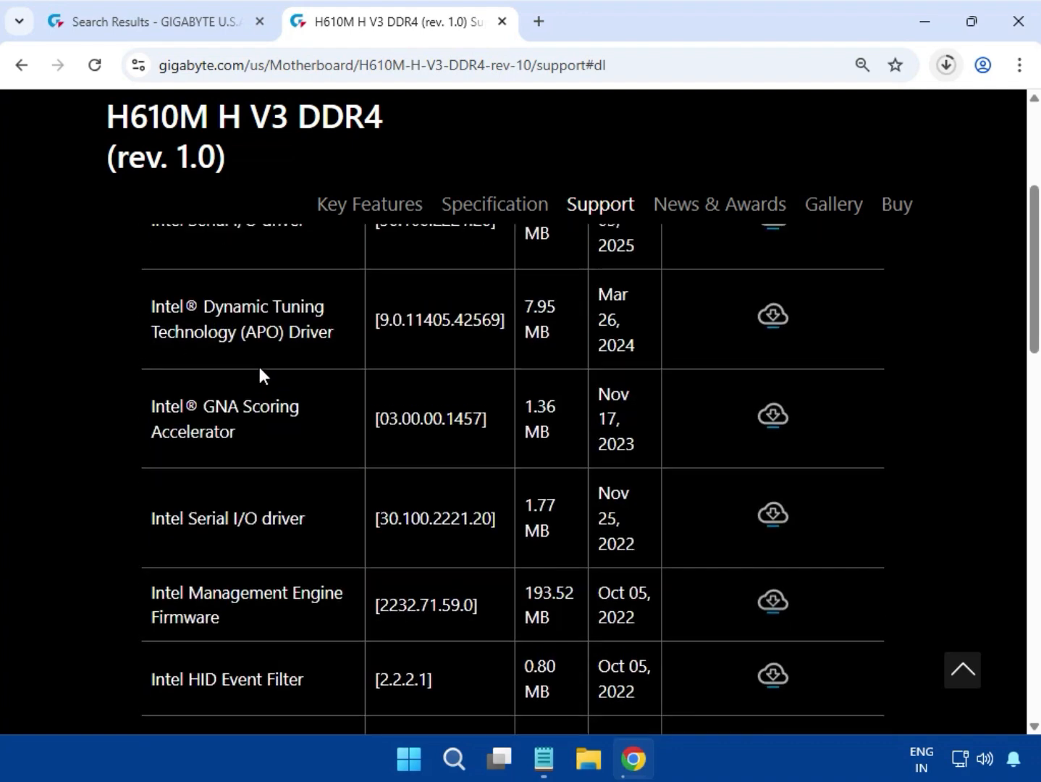
{"action": "left_click_drag", "start_coordinate": [136, 433], "coordinate": [302, 424]}
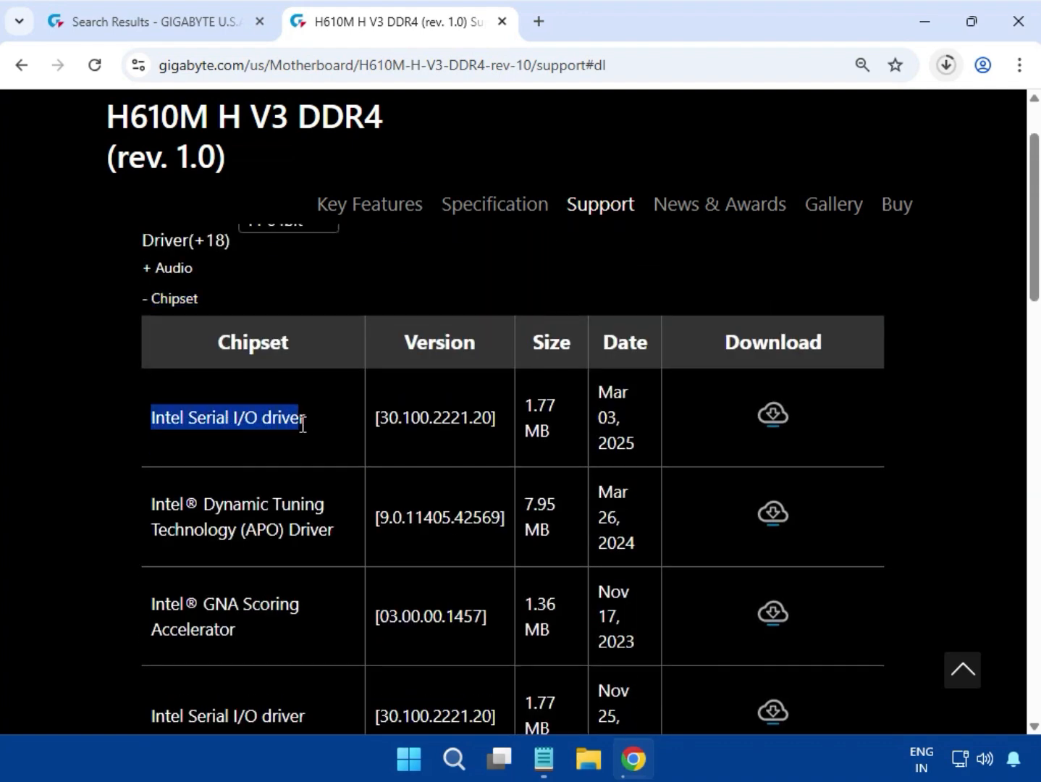
{"action": "left_click", "coordinate": [777, 427]}
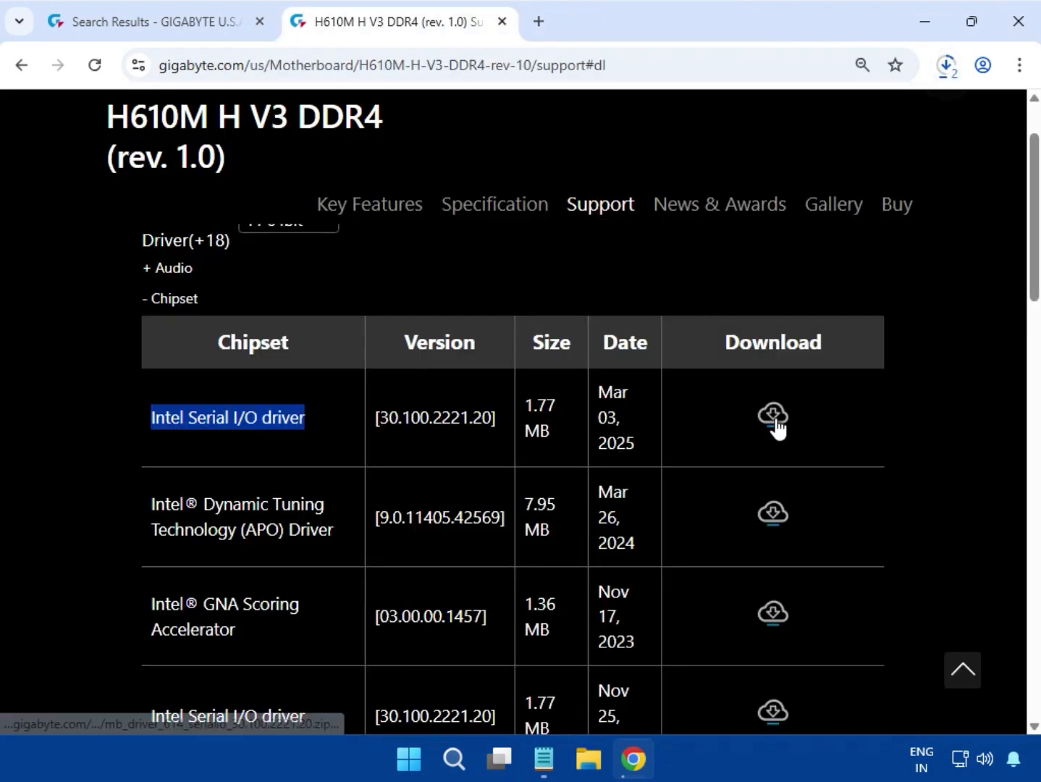
Step: Run mb_driver_614_serialio_30.100.2221.20.exe from the downloaded (3).zip, allow it to change the device, and close the archive
{"action": "left_click", "coordinate": [948, 66]}
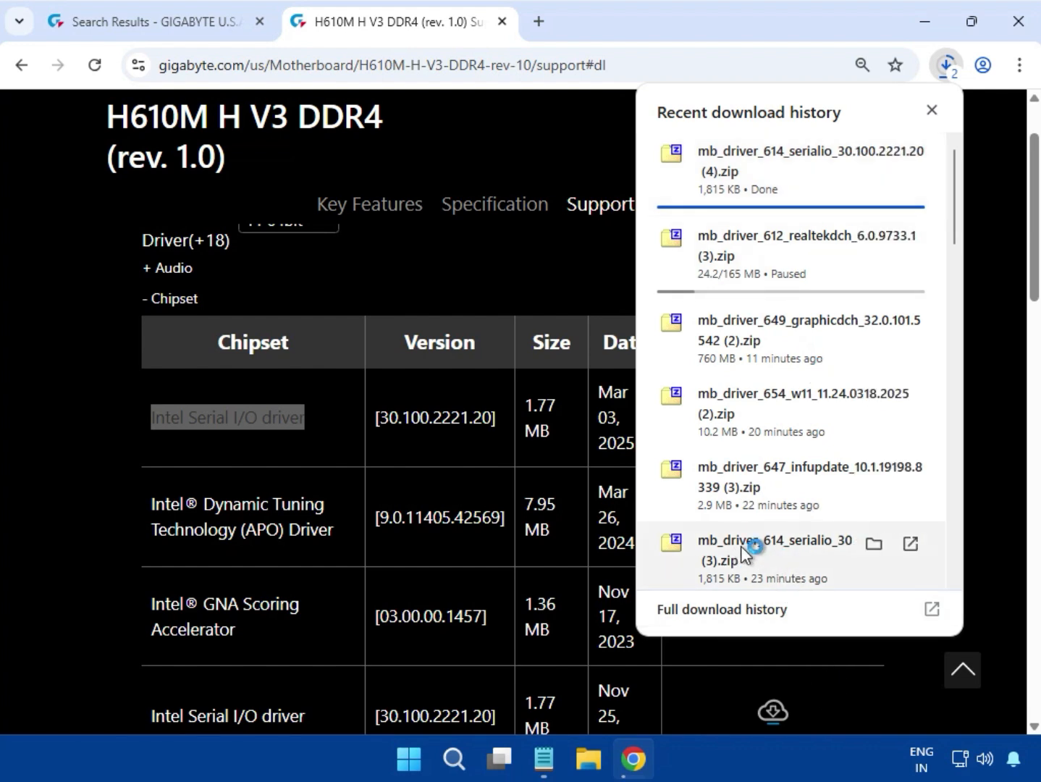
{"action": "left_click", "coordinate": [802, 557]}
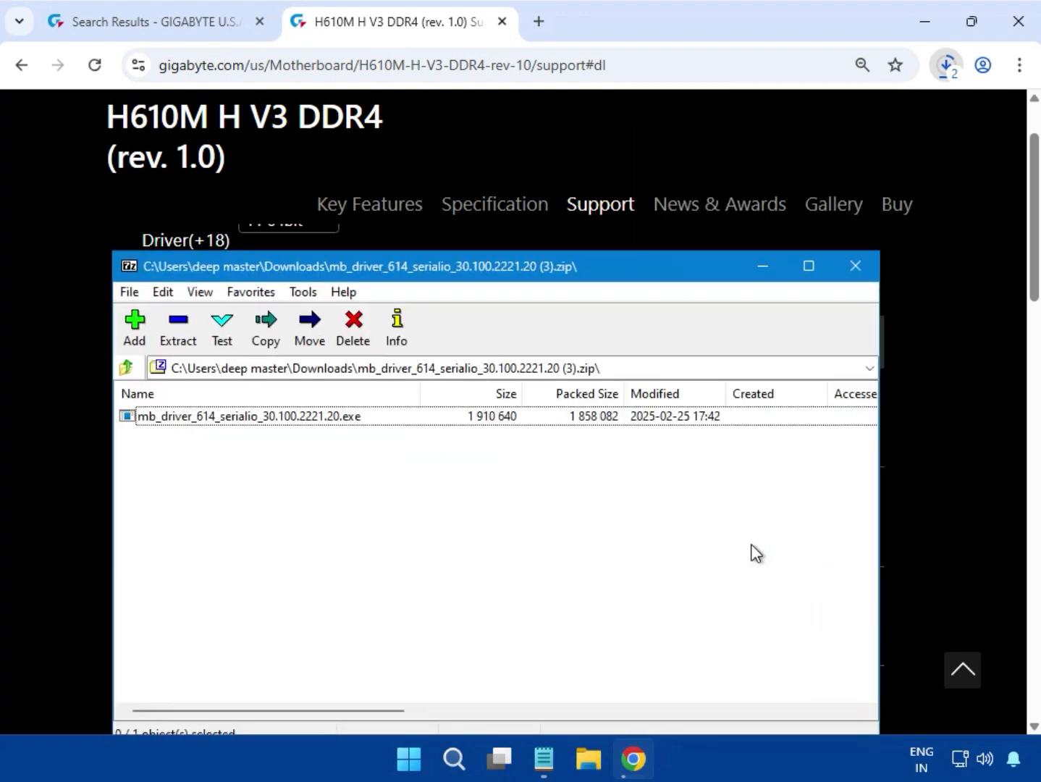
{"action": "double_click", "coordinate": [290, 416]}
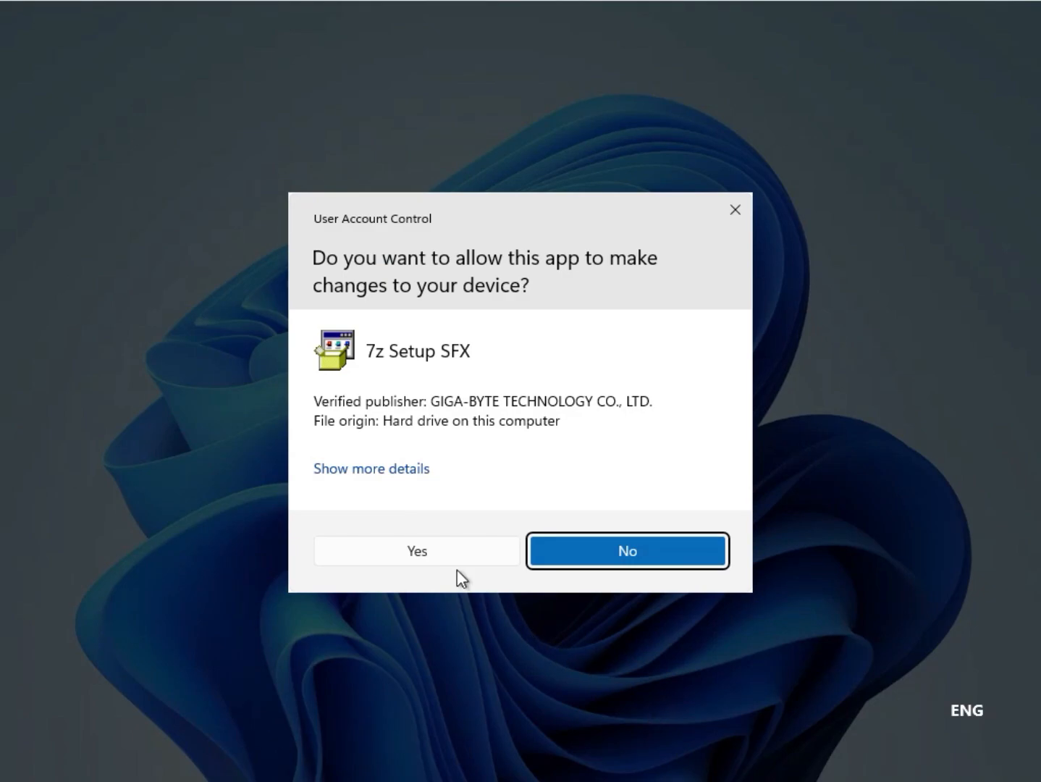
{"action": "left_click", "coordinate": [418, 552]}
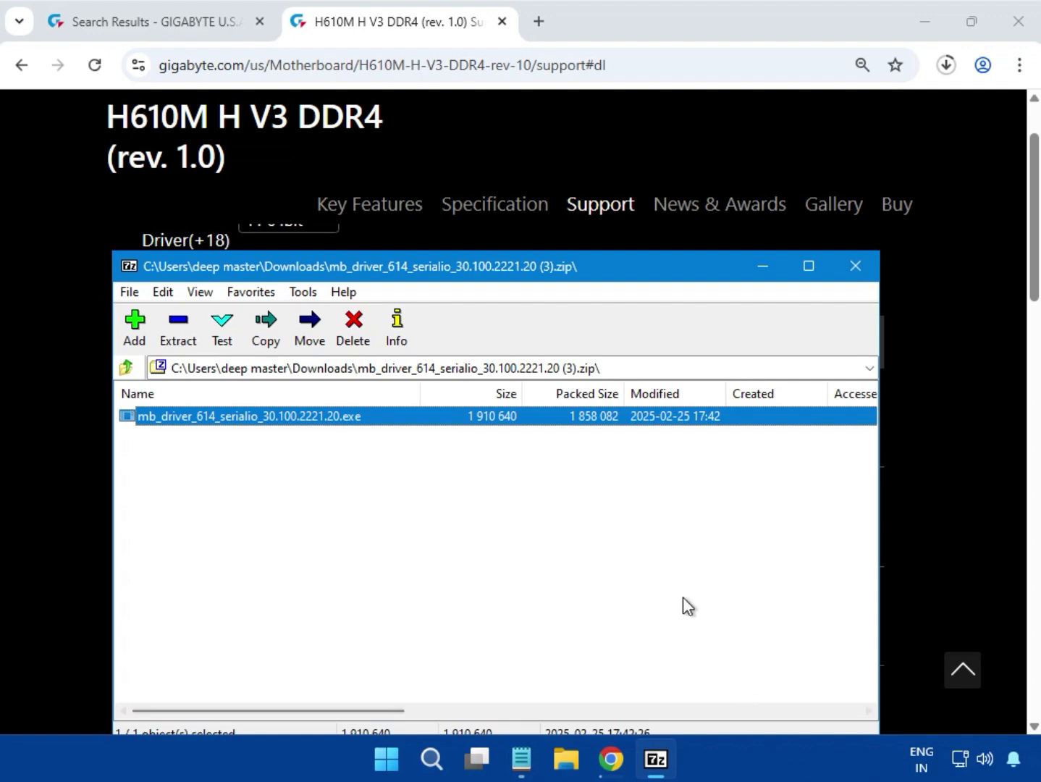
{"action": "left_click", "coordinate": [854, 275]}
Step: Download Intel INF installation version 10.1.19198.8339 from the Chipset drivers and resume the paused Realtek audio driver download
{"action": "scroll", "coordinate": [483, 590], "scroll_direction": "down", "scroll_amount": 3}
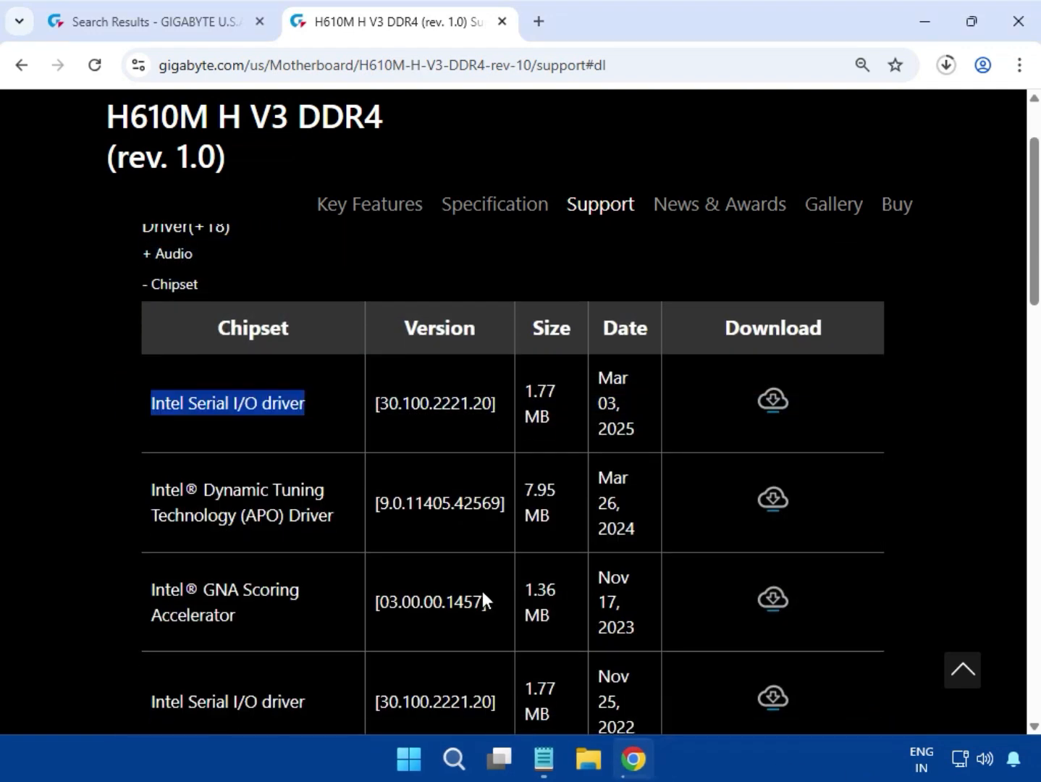
{"action": "scroll", "coordinate": [352, 616], "scroll_direction": "down", "scroll_amount": 1}
{"action": "scroll", "coordinate": [332, 609], "scroll_direction": "down", "scroll_amount": 3}
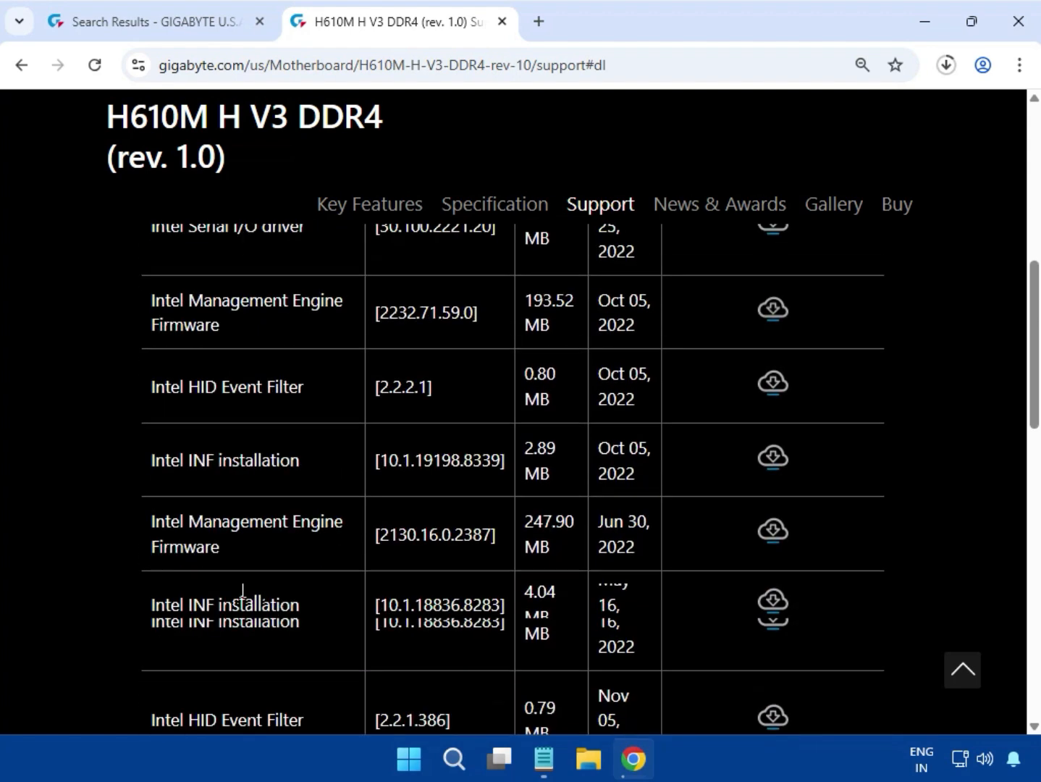
{"action": "left_click_drag", "start_coordinate": [151, 439], "coordinate": [293, 436]}
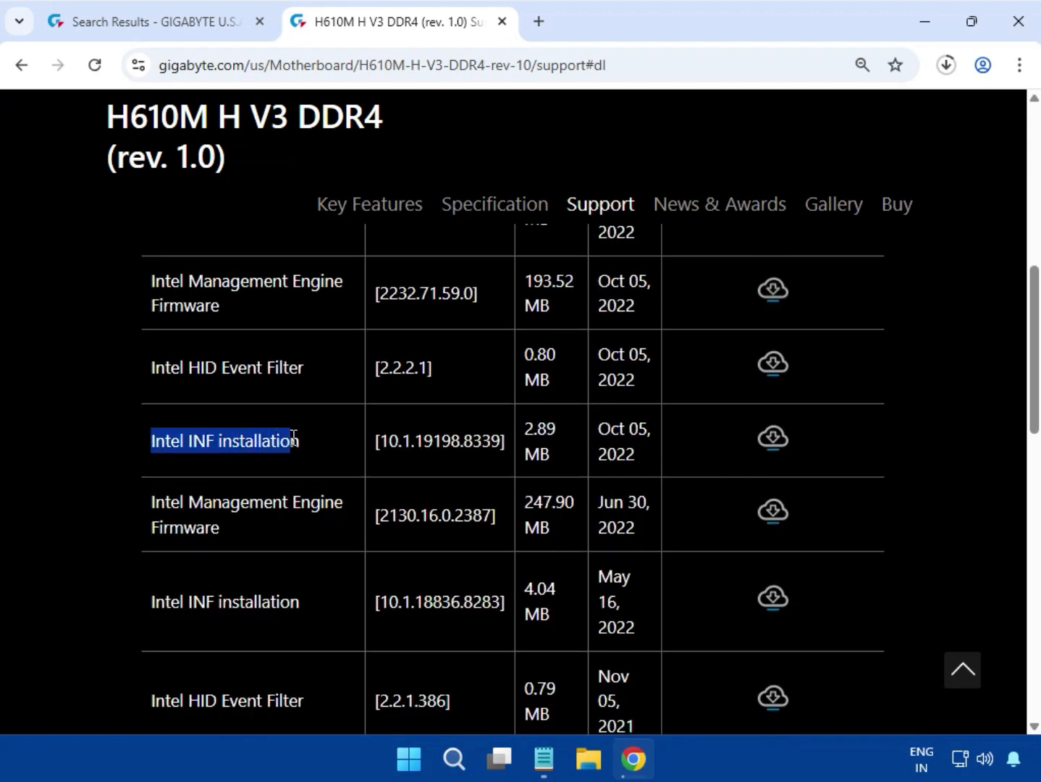
{"action": "left_click", "coordinate": [772, 438]}
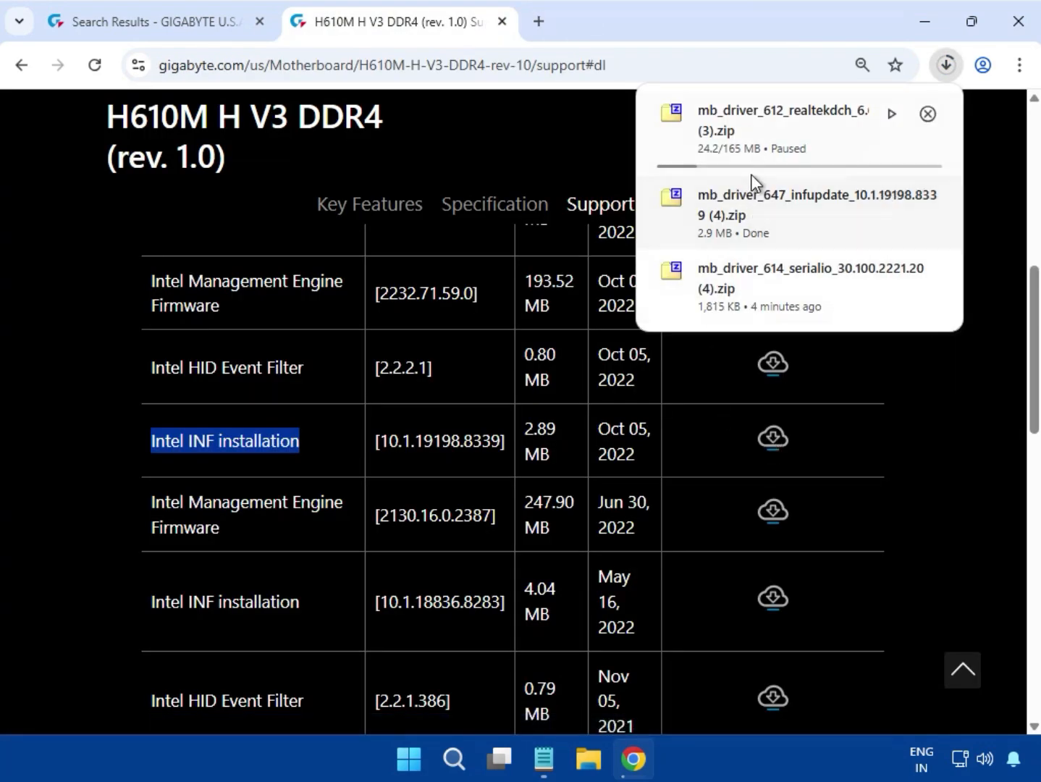
{"action": "left_click", "coordinate": [891, 113]}
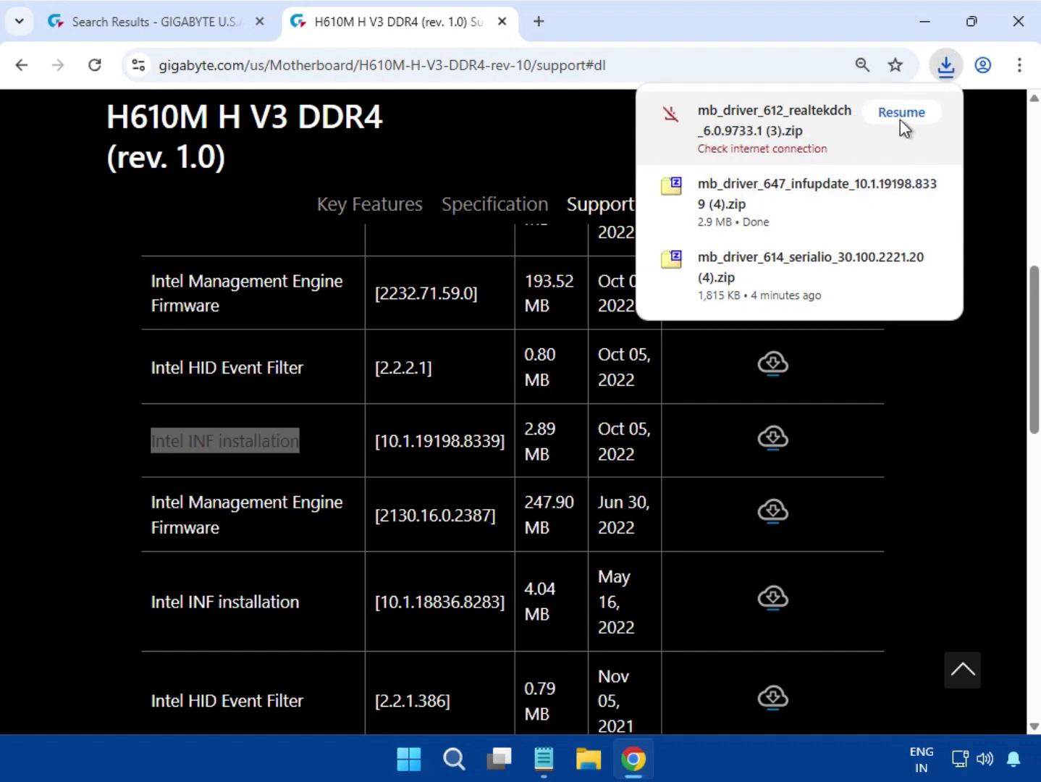
{"action": "left_click", "coordinate": [901, 115]}
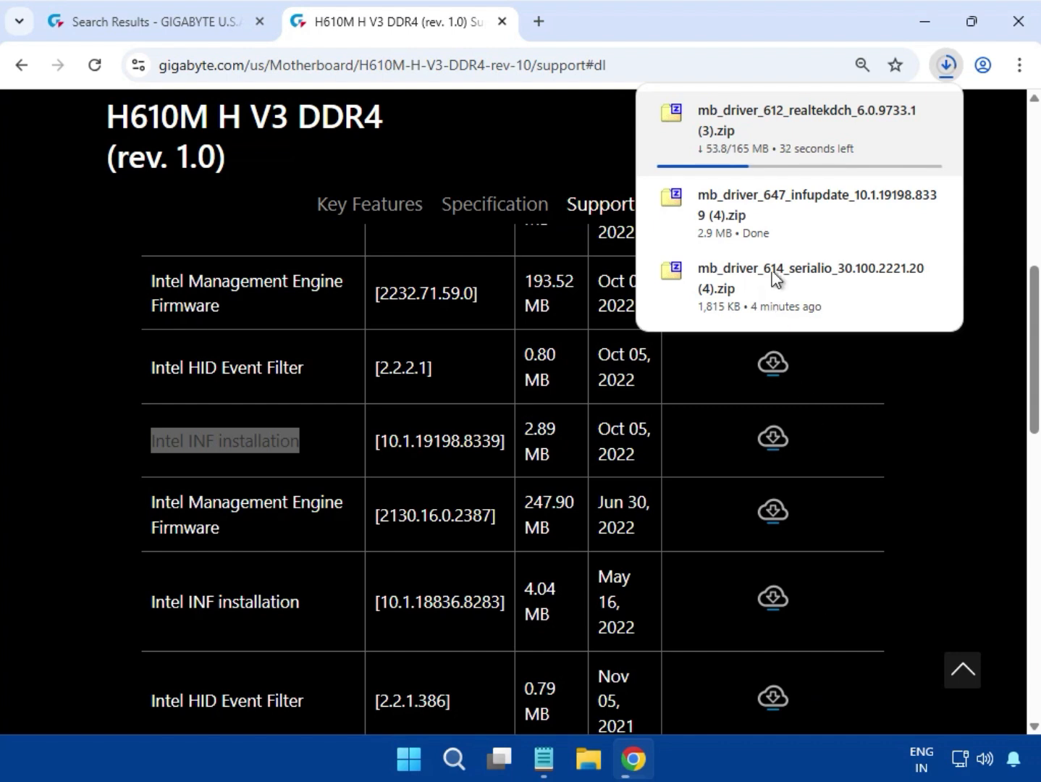
Step: Run mb_driver_647_infupdate_10.1.19198.8339.exe from the downloaded (4).zip, allow it to change the device, and close the archive
{"action": "mouse_move", "coordinate": [752, 216]}
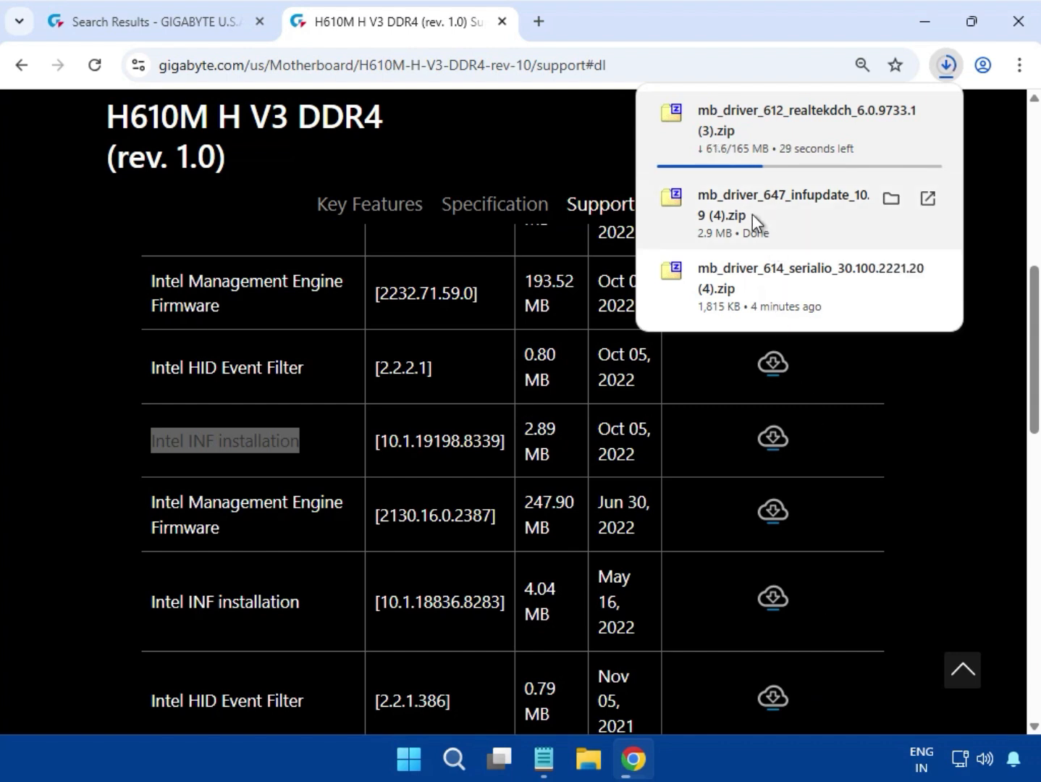
{"action": "left_click", "coordinate": [753, 214]}
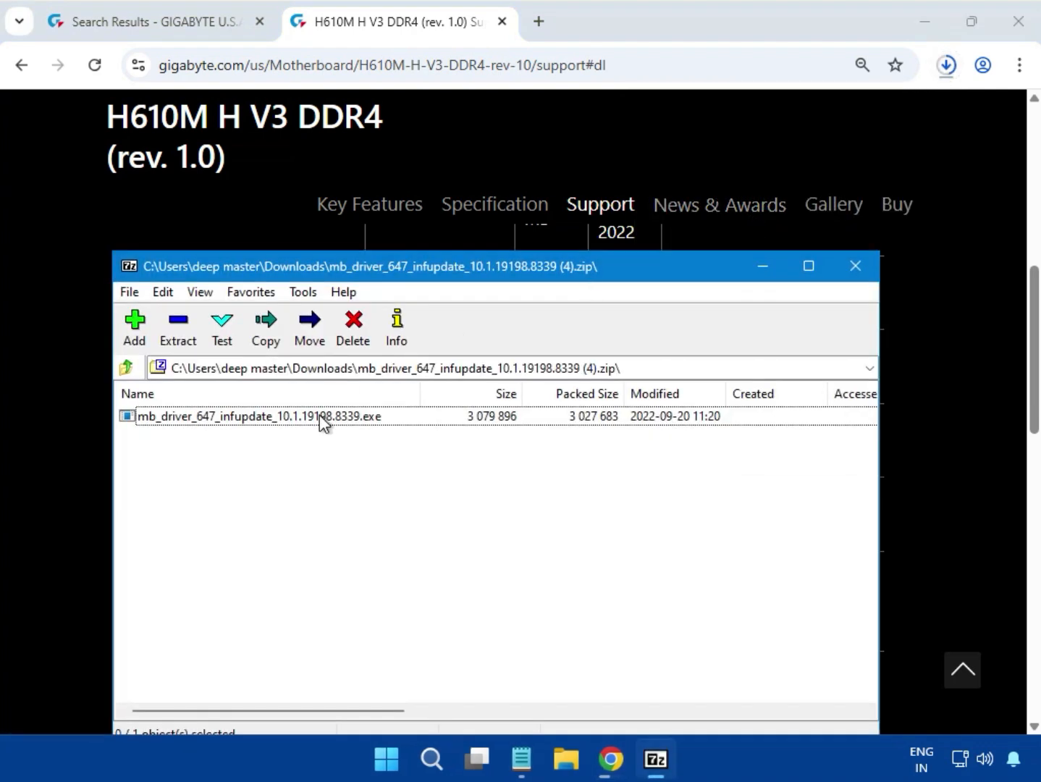
{"action": "double_click", "coordinate": [319, 416]}
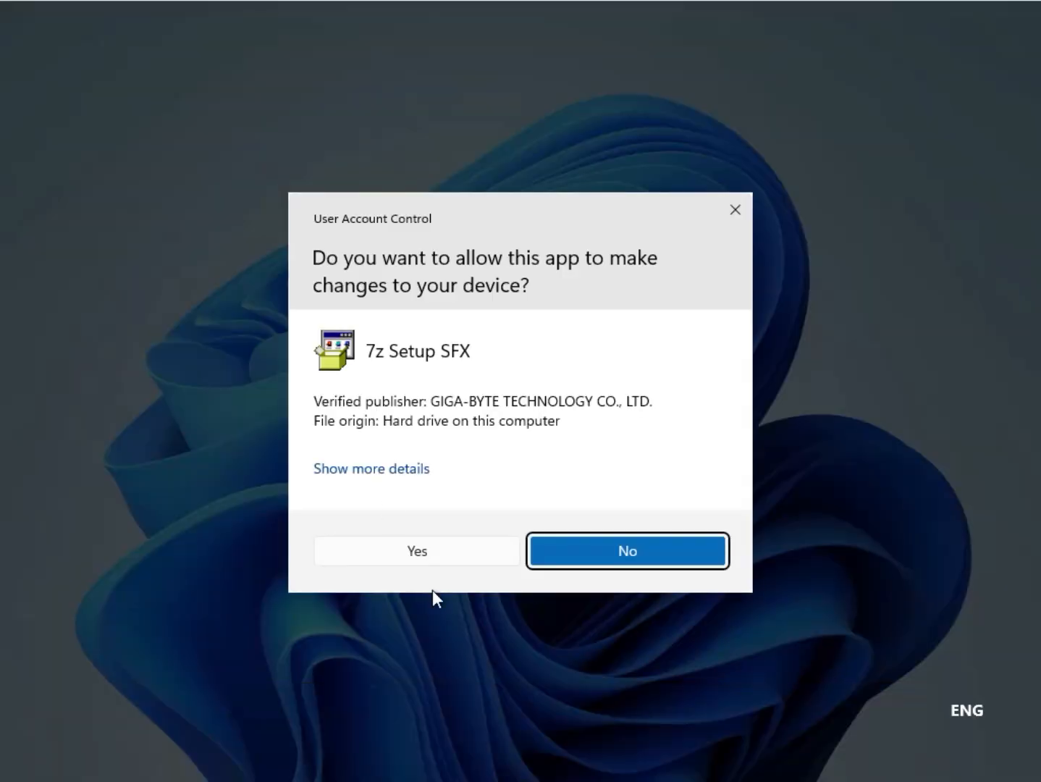
{"action": "left_click", "coordinate": [443, 559]}
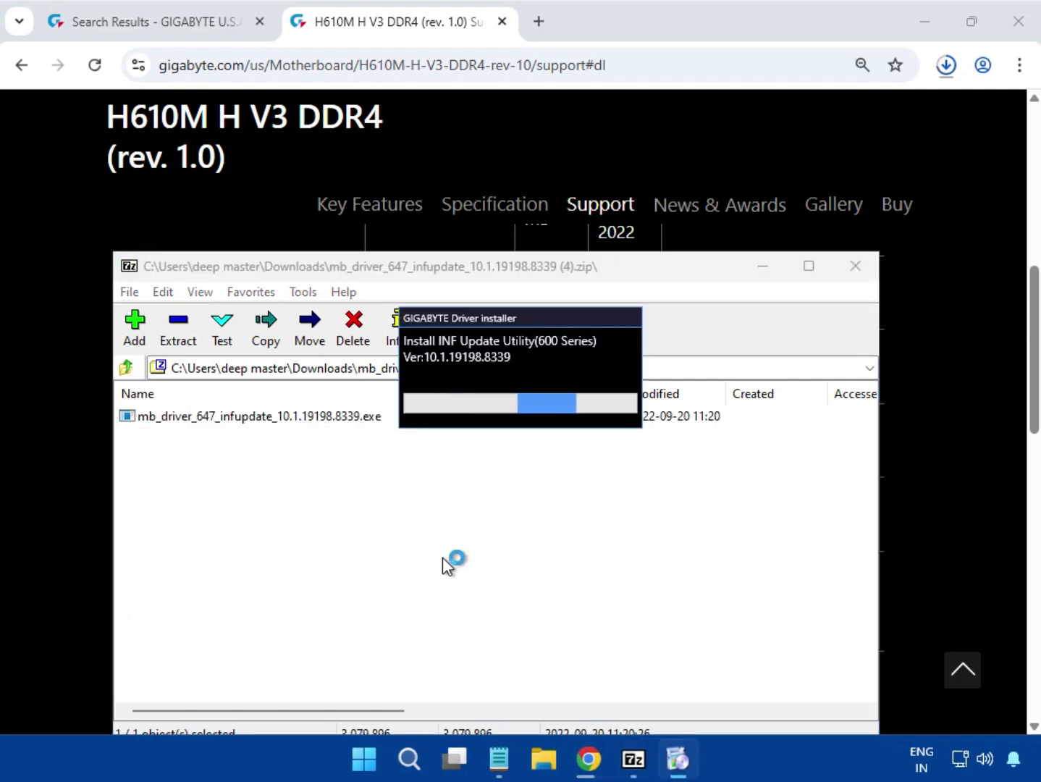
{"action": "left_click_drag", "start_coordinate": [453, 323], "coordinate": [475, 465]}
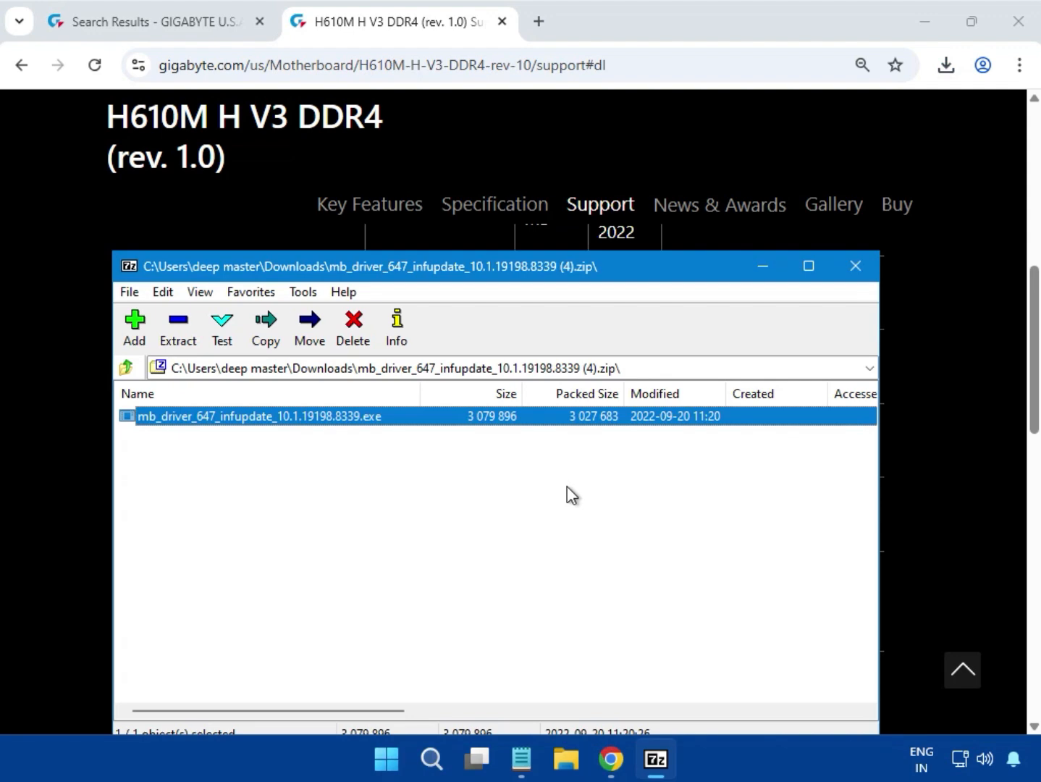
{"action": "left_click", "coordinate": [856, 267]}
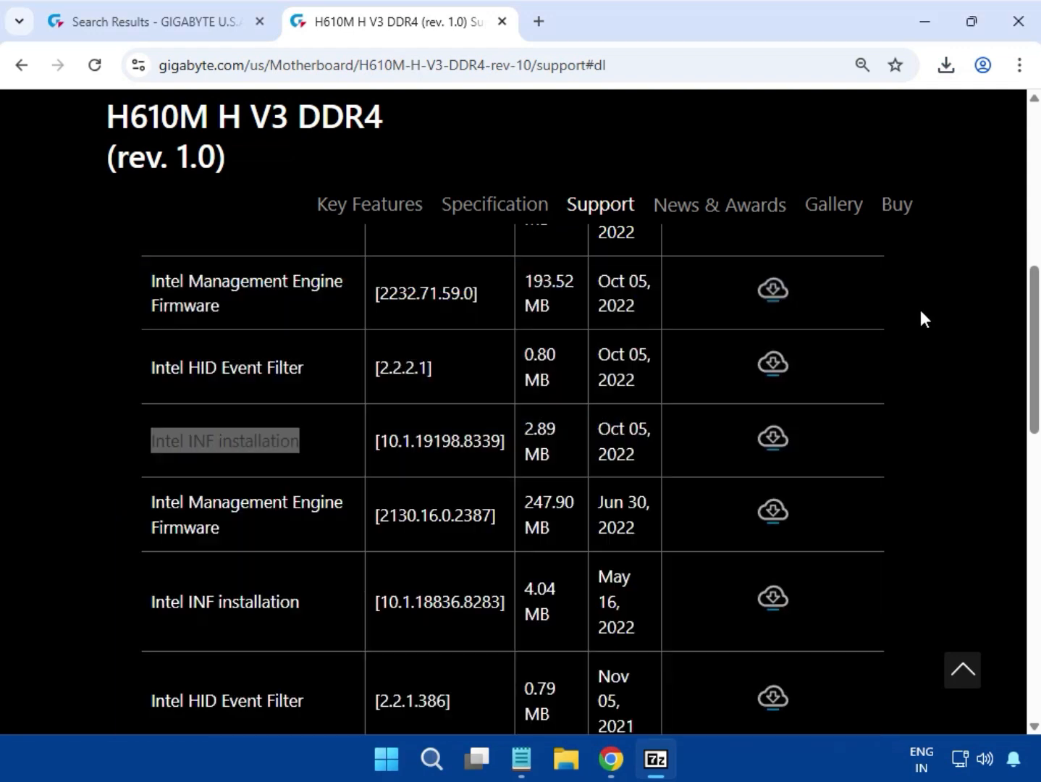
Step: Expand the LAN drivers and download the Realtek LAN Driver version 11.24.0318.2025 dated Jun 12, 2025
{"action": "left_click", "coordinate": [919, 307]}
{"action": "scroll", "coordinate": [931, 326], "scroll_direction": "down", "scroll_amount": 5}
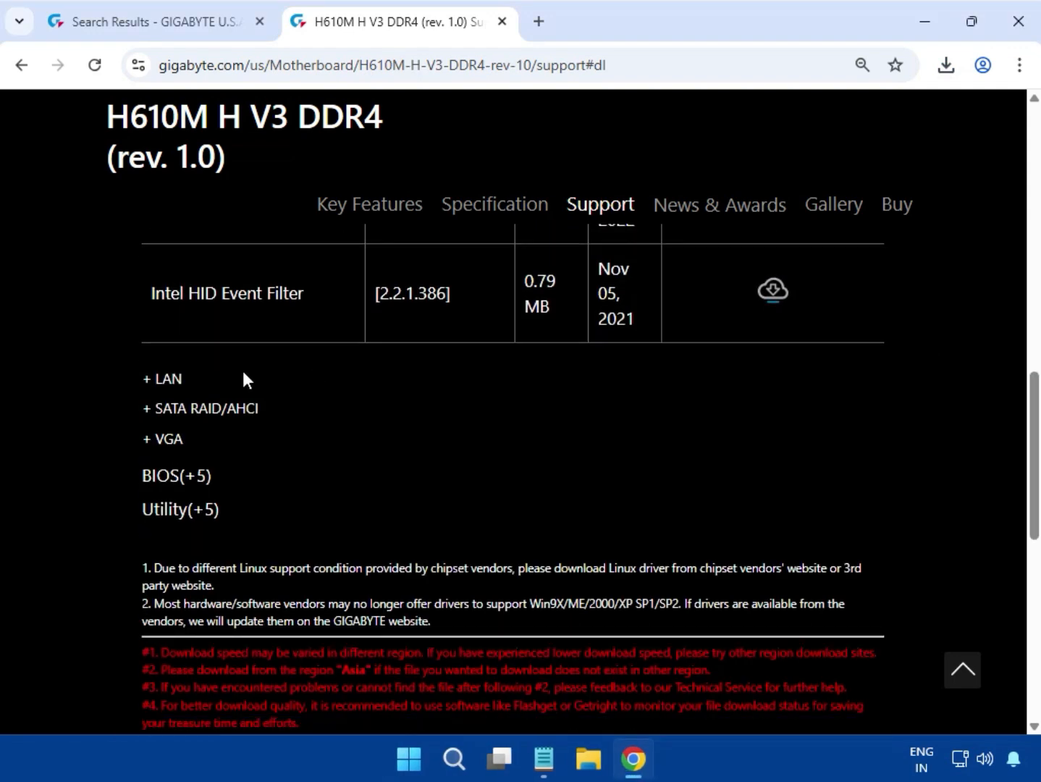
{"action": "left_click", "coordinate": [168, 379]}
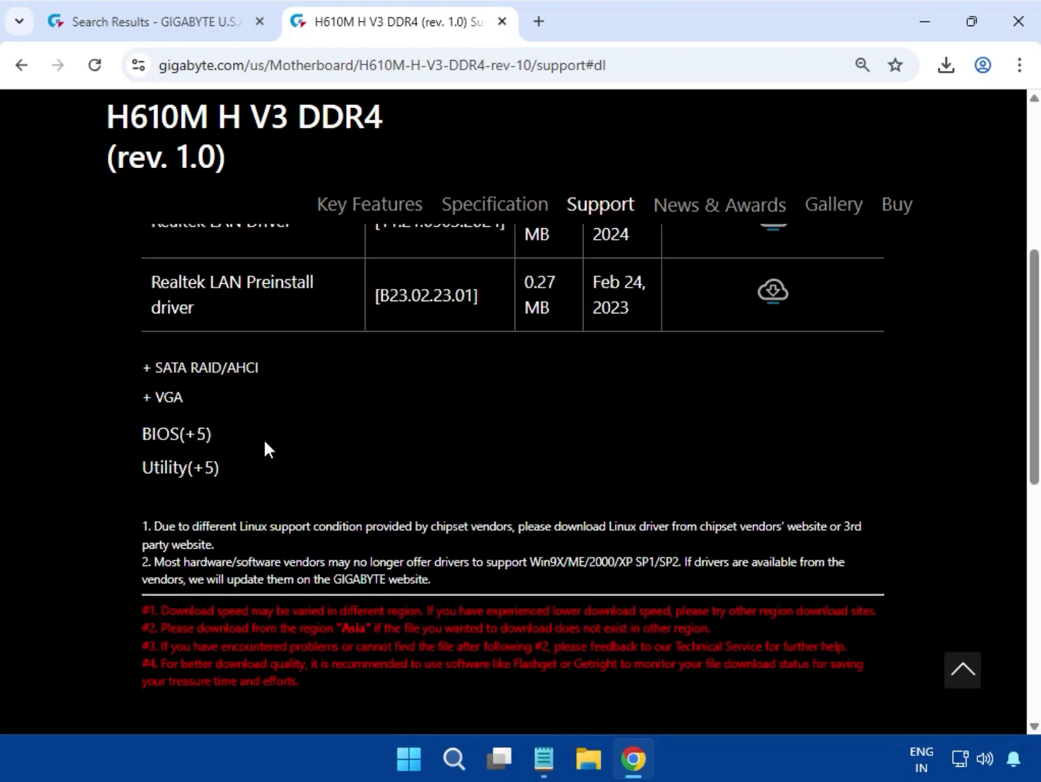
{"action": "scroll", "coordinate": [264, 444], "scroll_direction": "up", "scroll_amount": 3}
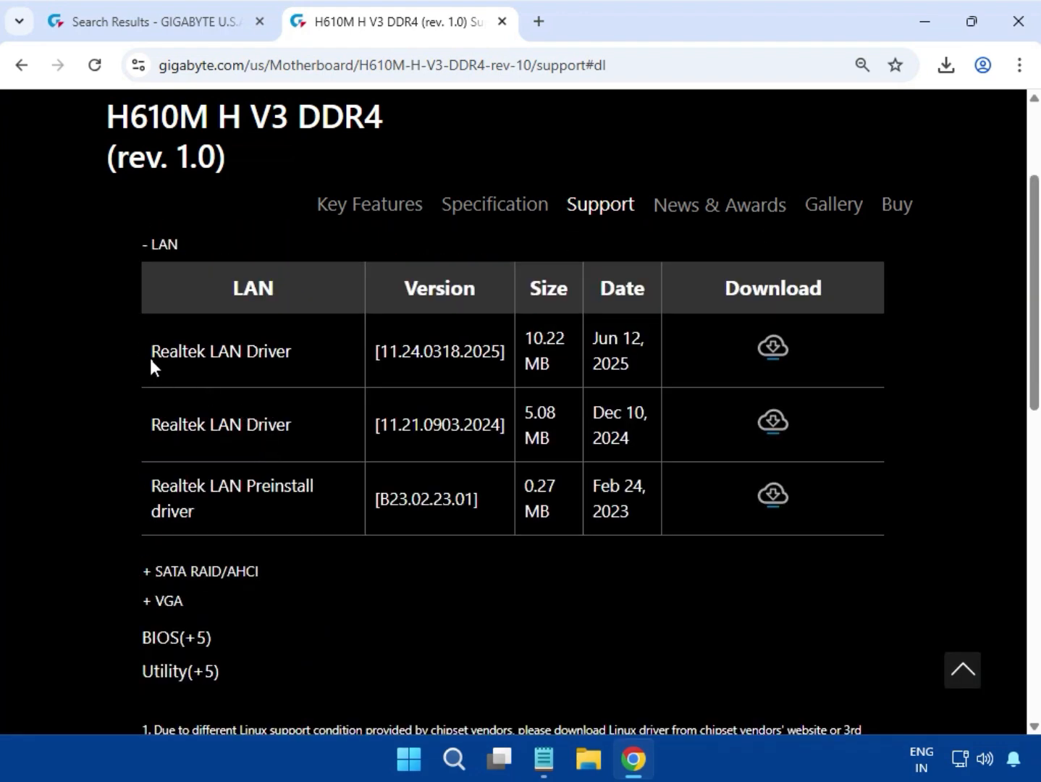
{"action": "left_click_drag", "start_coordinate": [150, 358], "coordinate": [792, 353]}
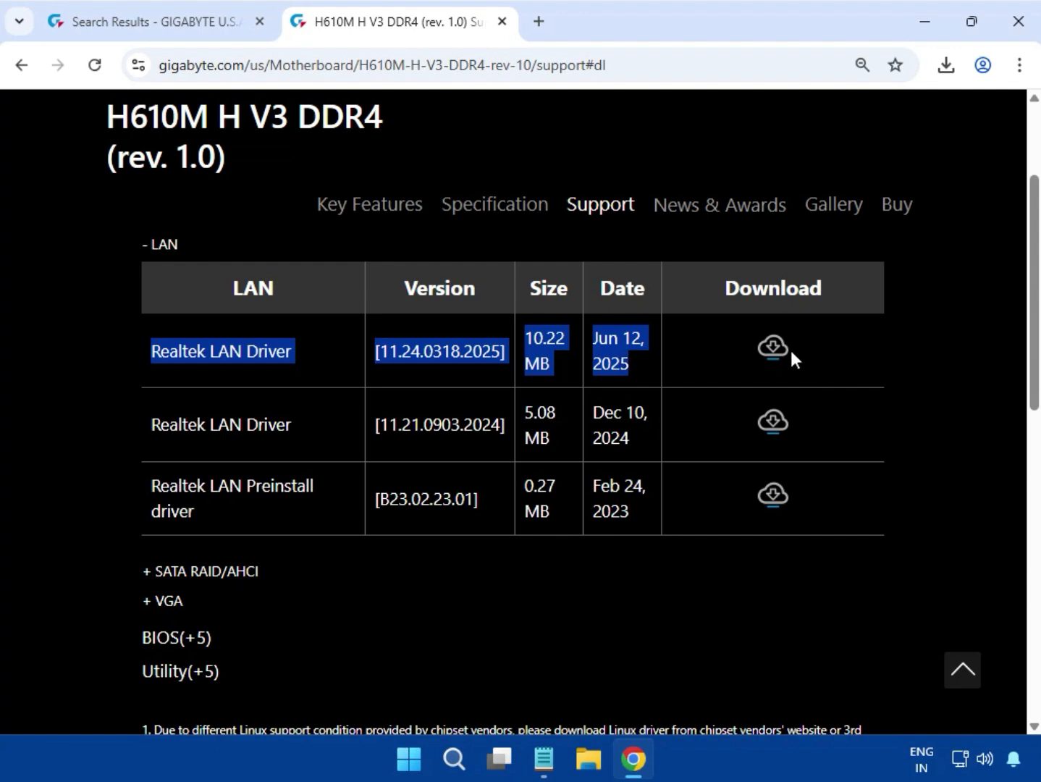
{"action": "left_click", "coordinate": [792, 355]}
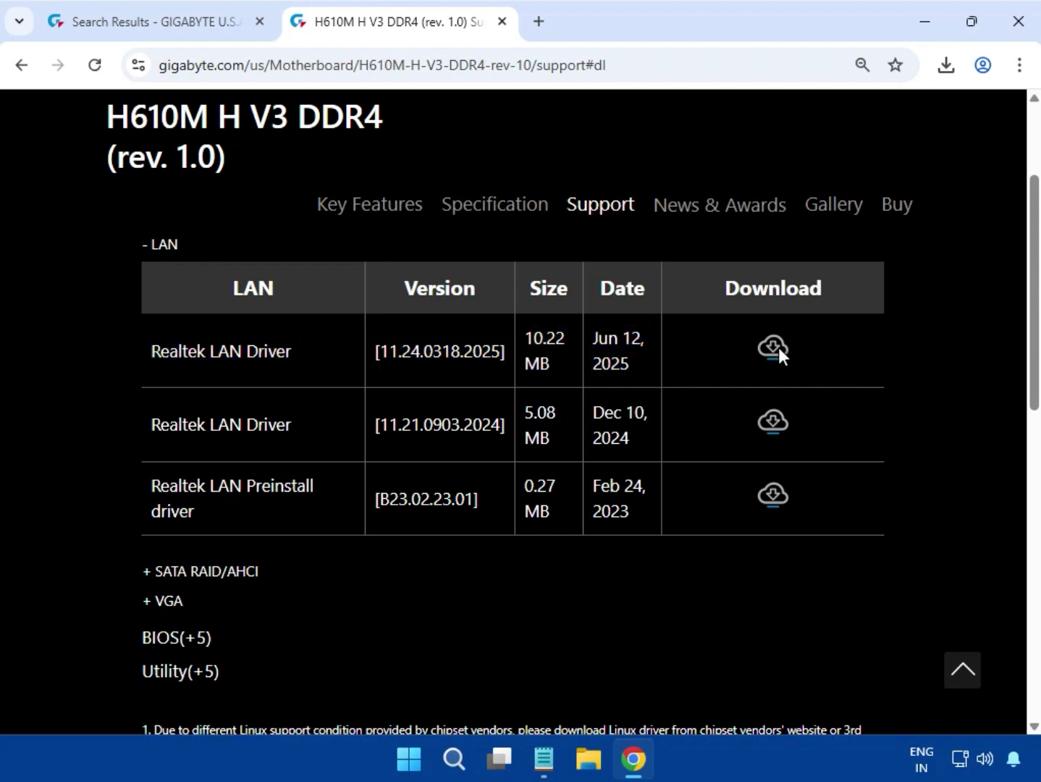
{"action": "left_click", "coordinate": [773, 349]}
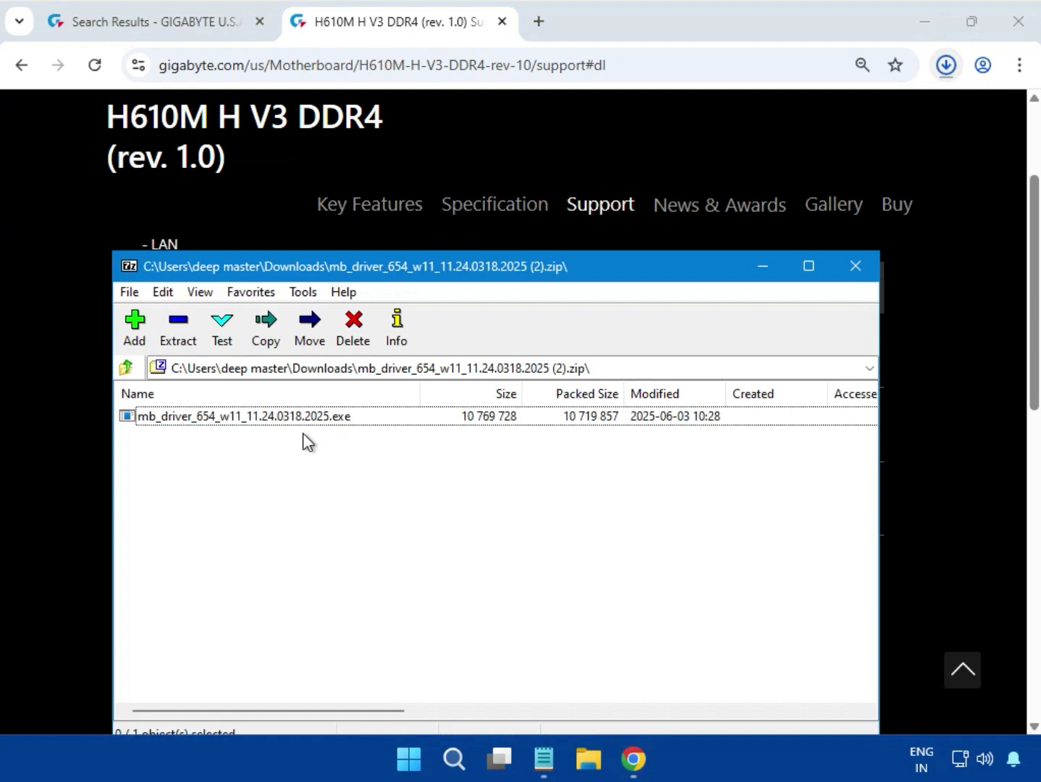
Step: Run mb_driver_654_w11_11.24.0318.2025.exe from the downloaded (2).zip, allow it to change the device, and close the archive
{"action": "left_click", "coordinate": [284, 418]}
{"action": "double_click", "coordinate": [285, 419]}
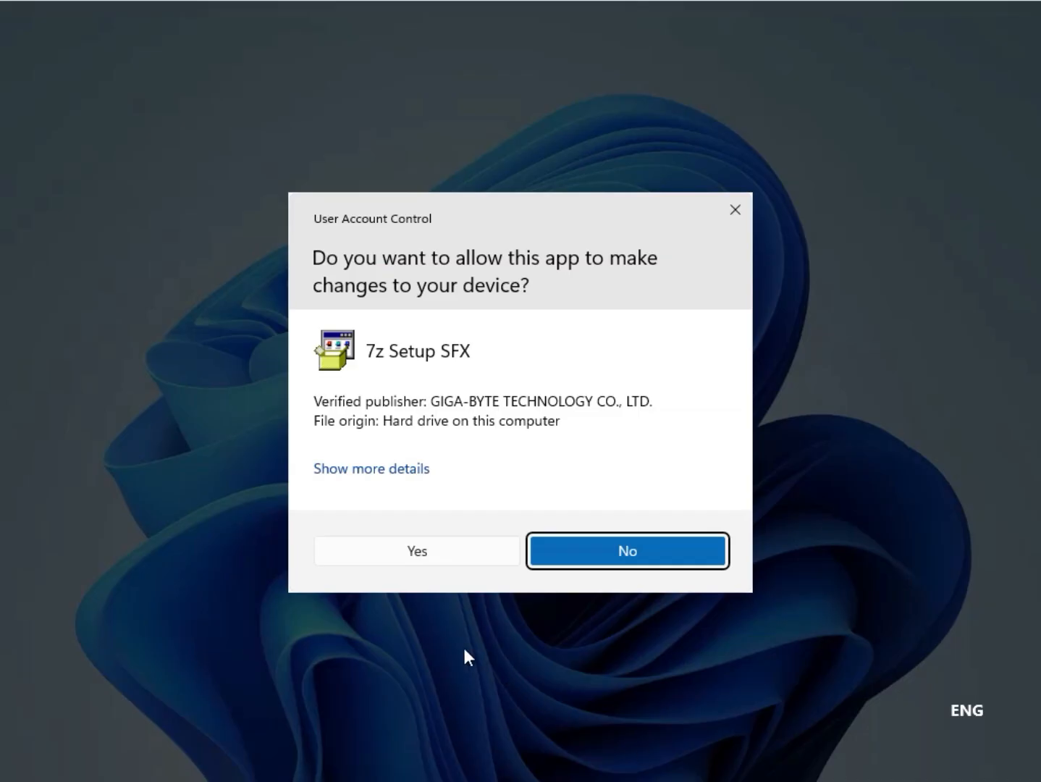
{"action": "left_click", "coordinate": [412, 549]}
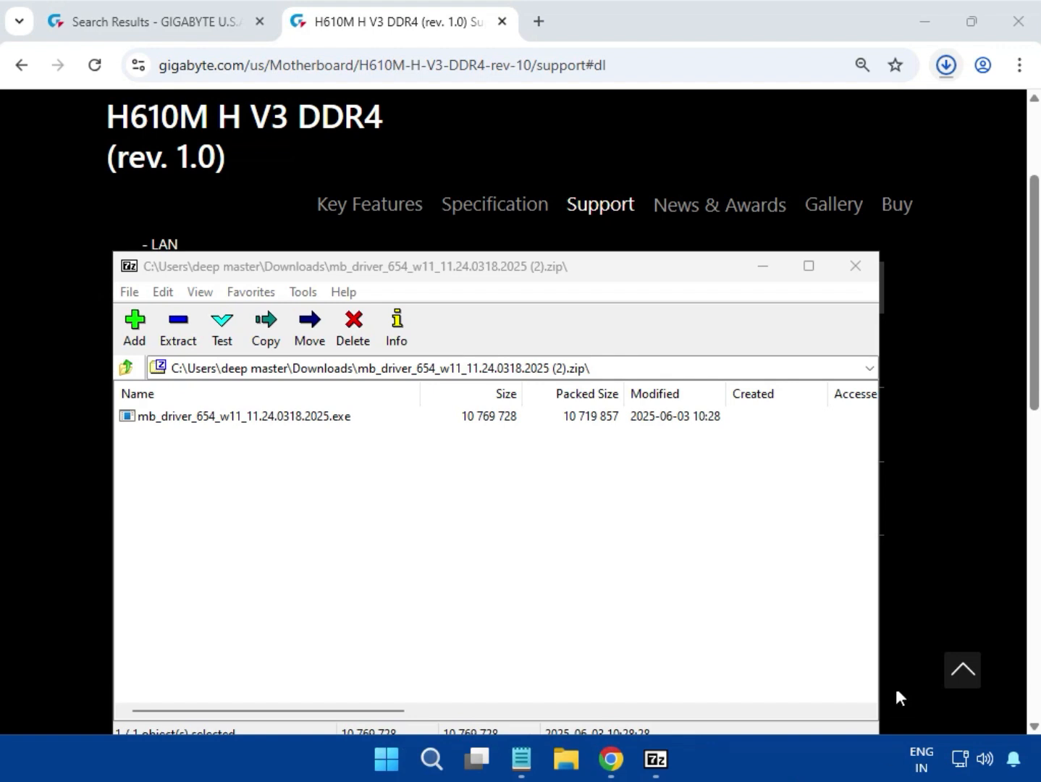
{"action": "left_click", "coordinate": [856, 267]}
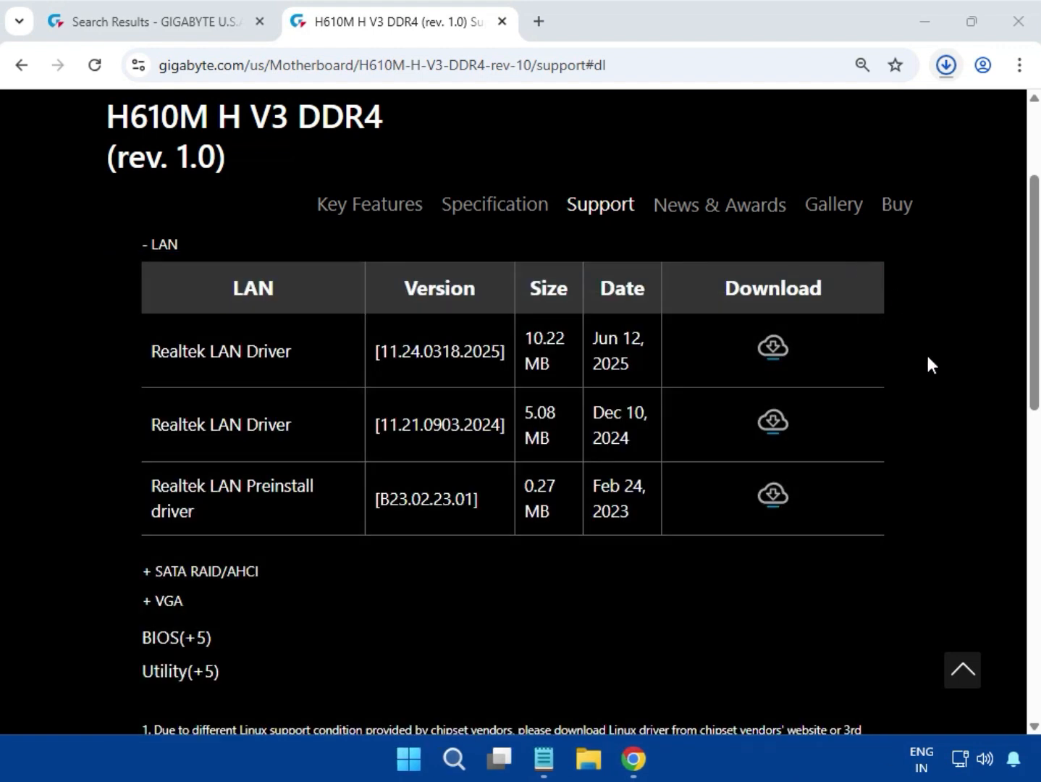
Step: Expand the VGA drivers and download the Intel Graphic Driver version 32.0.101.5542 dated Oct 16, 2024
{"action": "scroll", "coordinate": [489, 499], "scroll_direction": "down", "scroll_amount": 1}
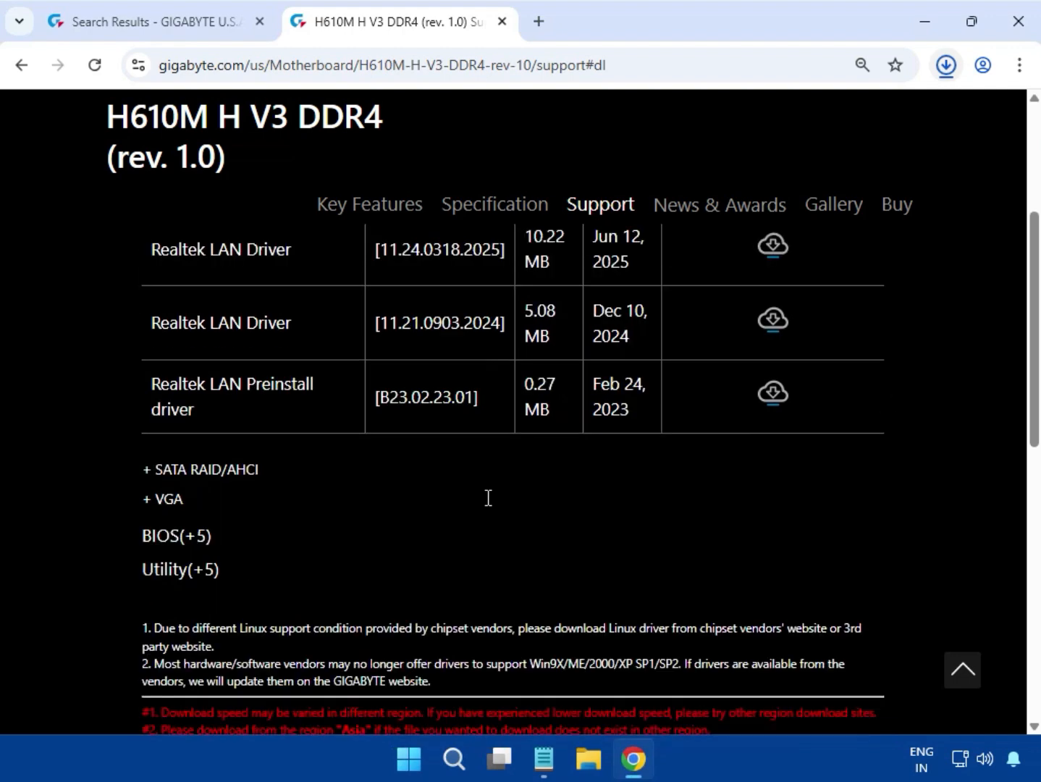
{"action": "left_click", "coordinate": [168, 501]}
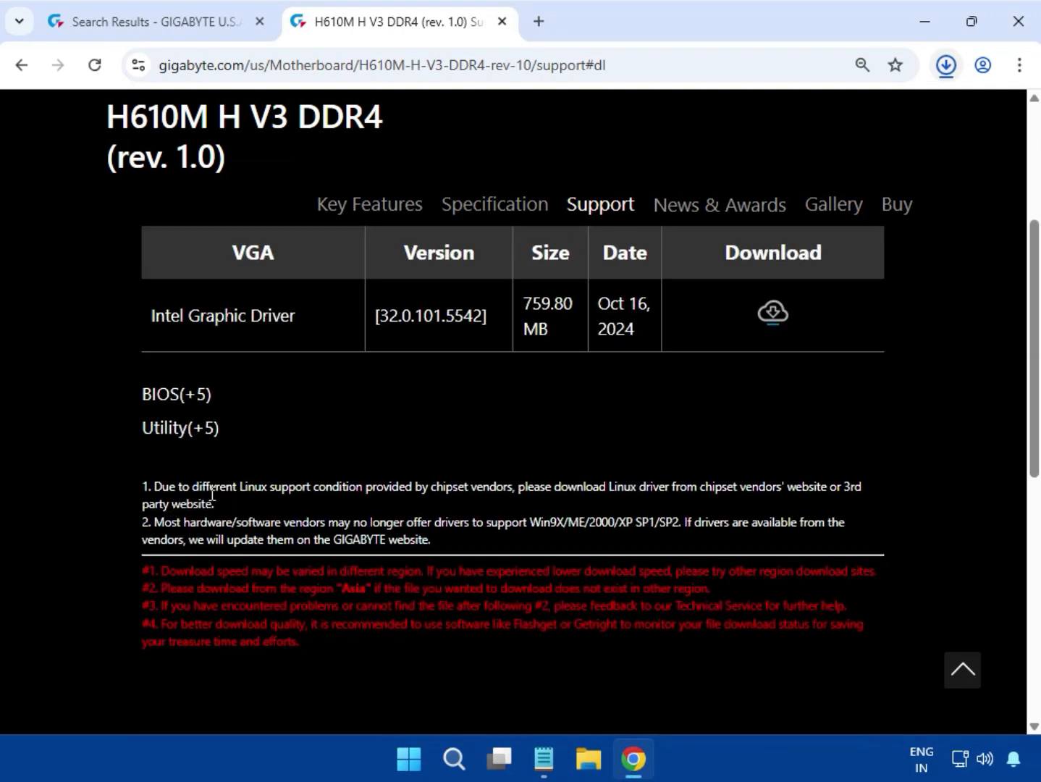
{"action": "scroll", "coordinate": [179, 436], "scroll_direction": "up", "scroll_amount": 1}
{"action": "left_click_drag", "start_coordinate": [139, 411], "coordinate": [587, 412]}
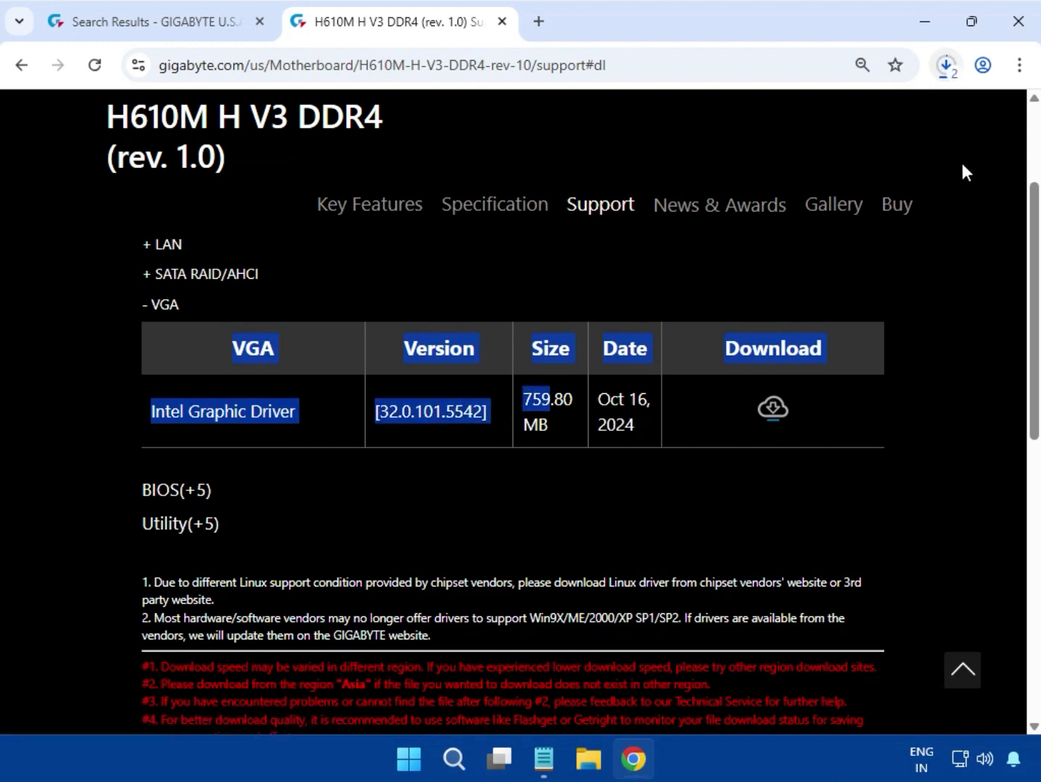
Step: Open mb_driver_649_graphicdch_32.0.101.5542 (2).zip from the recent downloads and run its installer, allowing it to change the device
{"action": "left_click", "coordinate": [944, 71]}
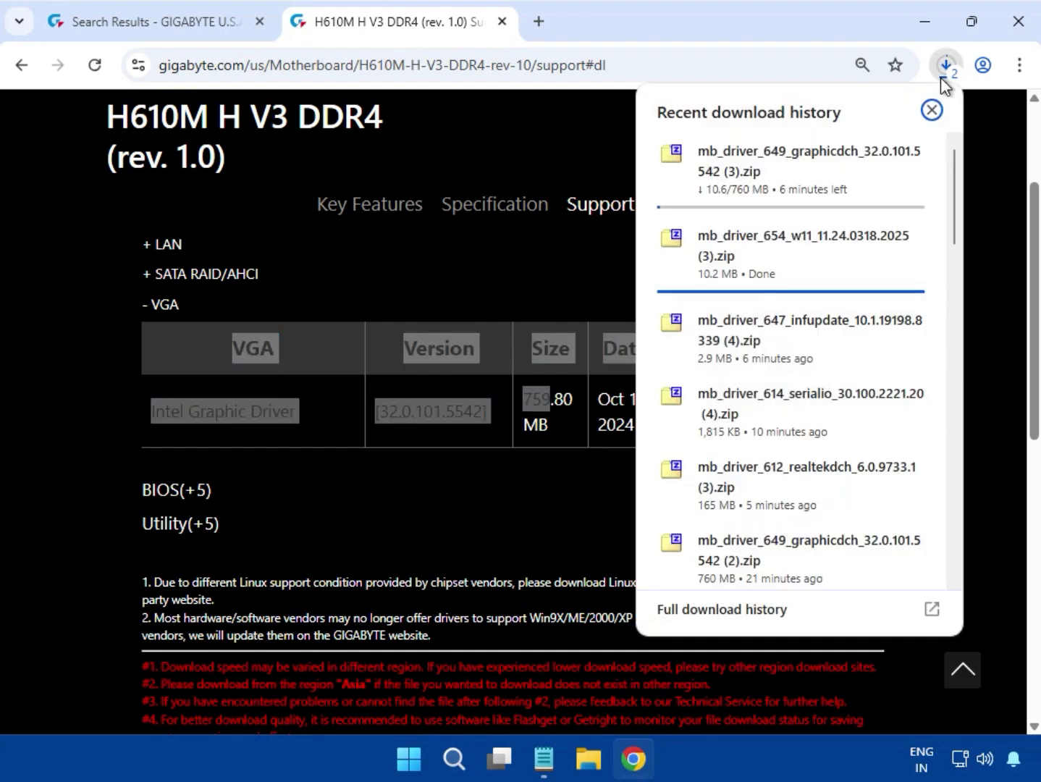
{"action": "left_click", "coordinate": [911, 241]}
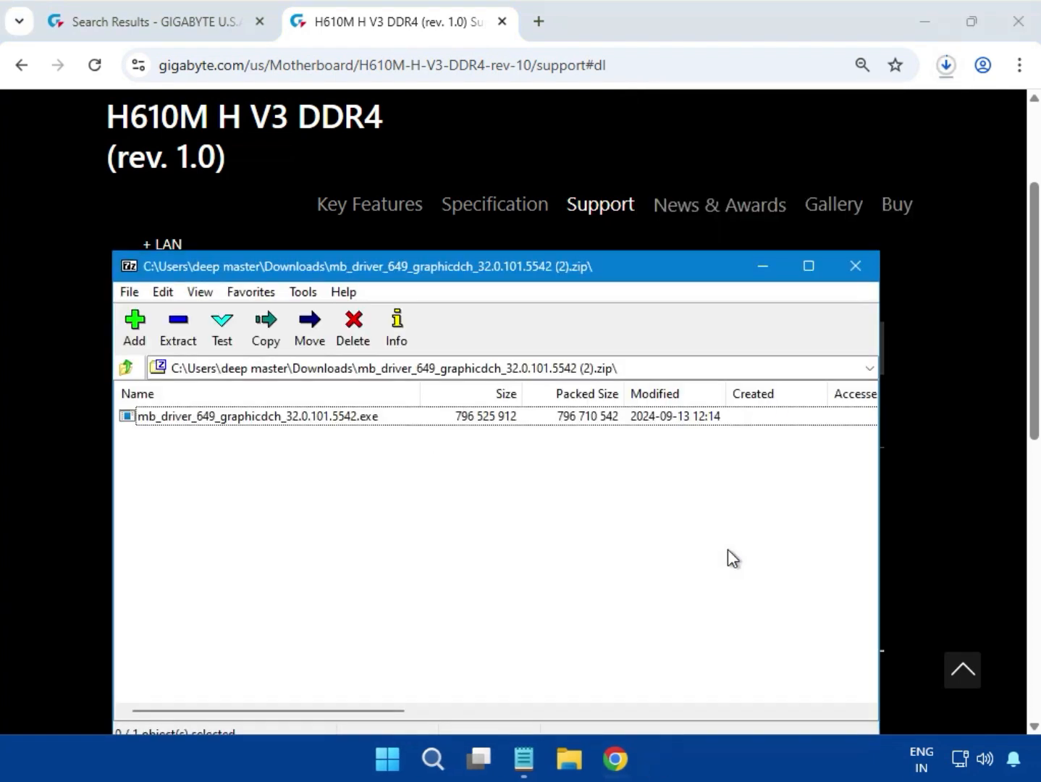
{"action": "double_click", "coordinate": [307, 419]}
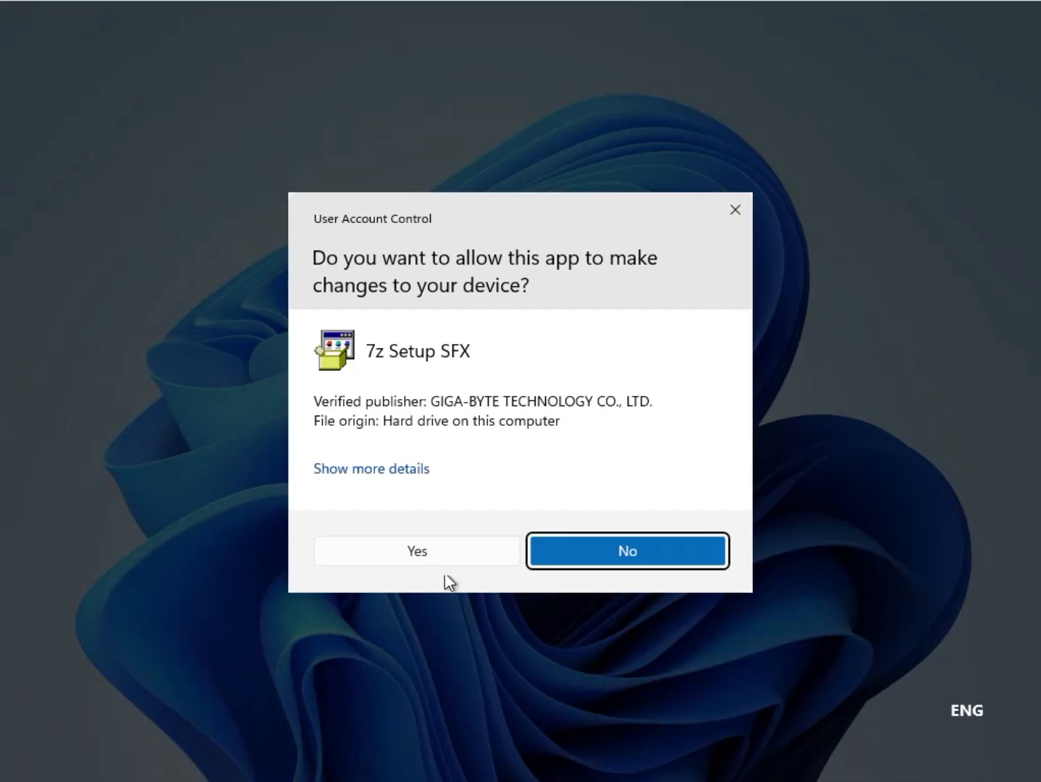
{"action": "left_click", "coordinate": [424, 552]}
{"action": "left_click", "coordinate": [381, 544]}
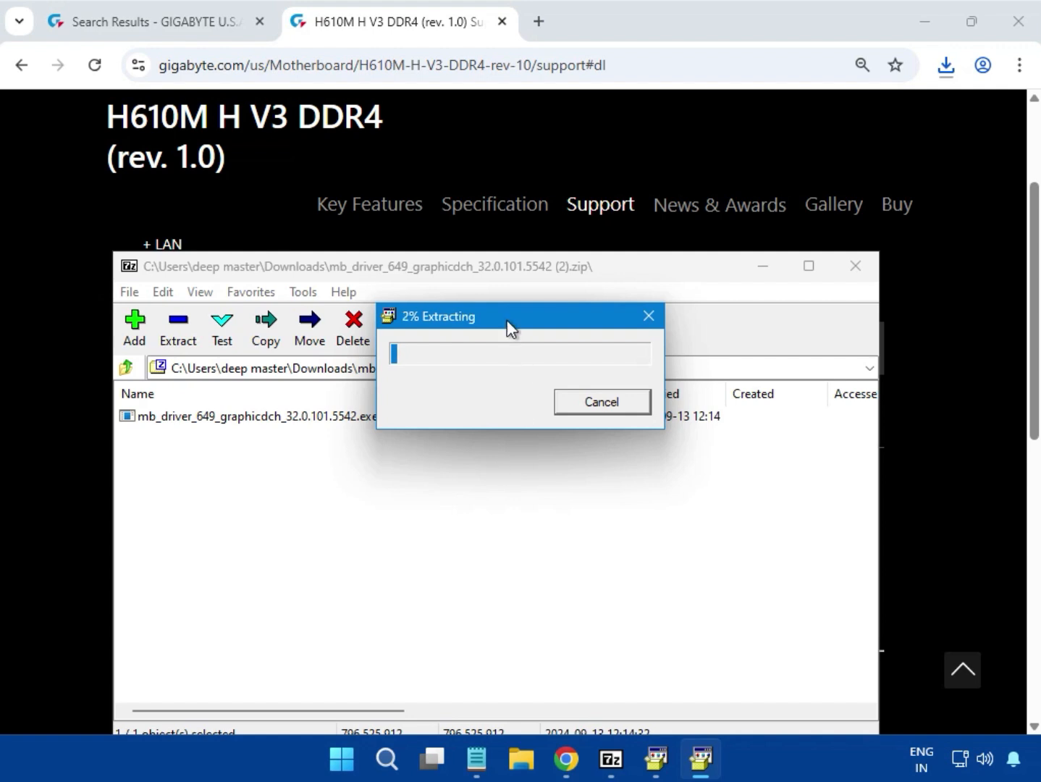
Step: Cancel the duplicate graphics driver extraction, let the other one finish, and close the archive
{"action": "left_click_drag", "start_coordinate": [499, 317], "coordinate": [603, 490]}
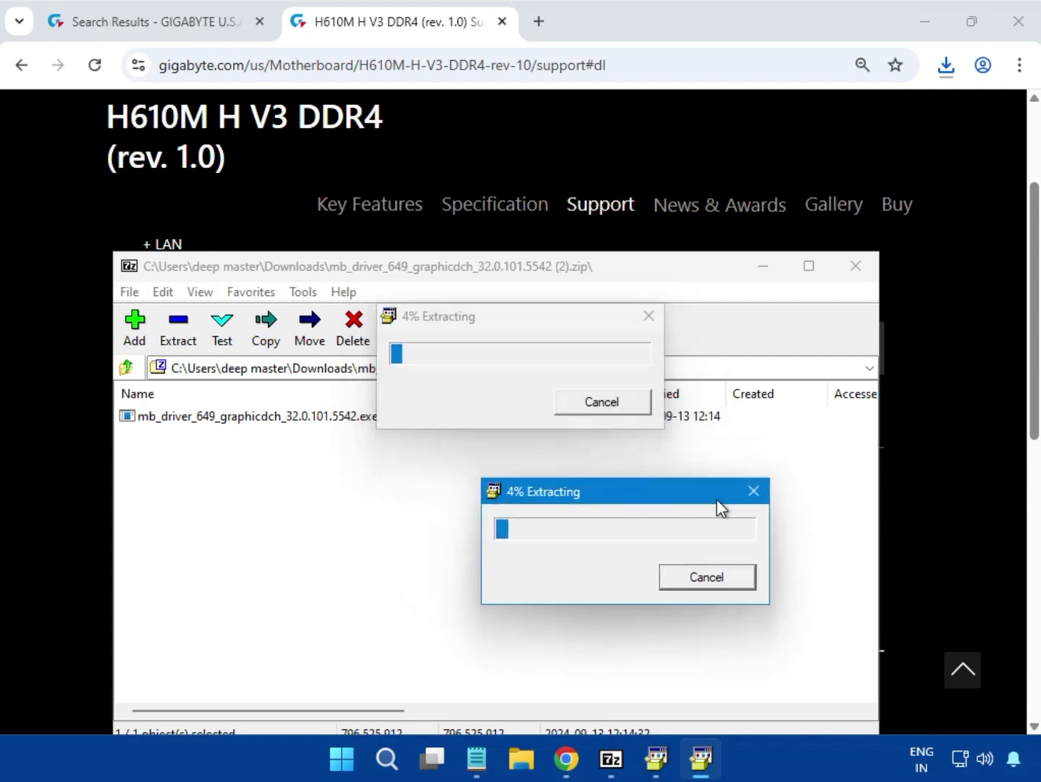
{"action": "left_click", "coordinate": [761, 494]}
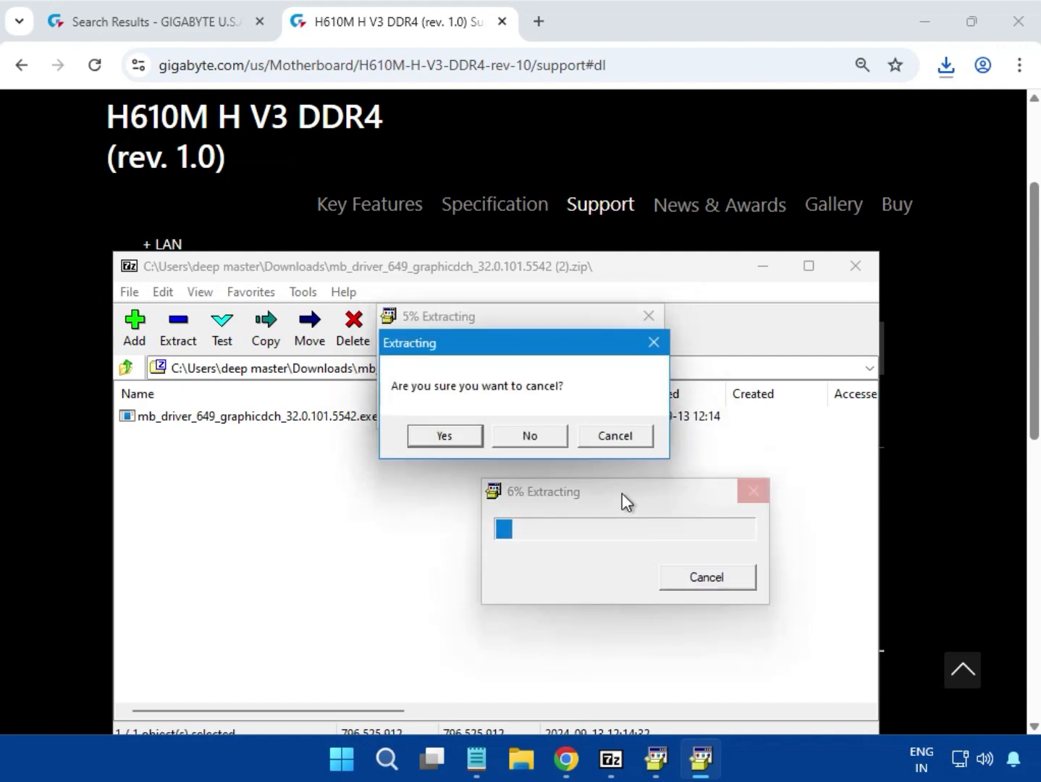
{"action": "left_click", "coordinate": [461, 439]}
{"action": "left_click_drag", "start_coordinate": [459, 317], "coordinate": [513, 437]}
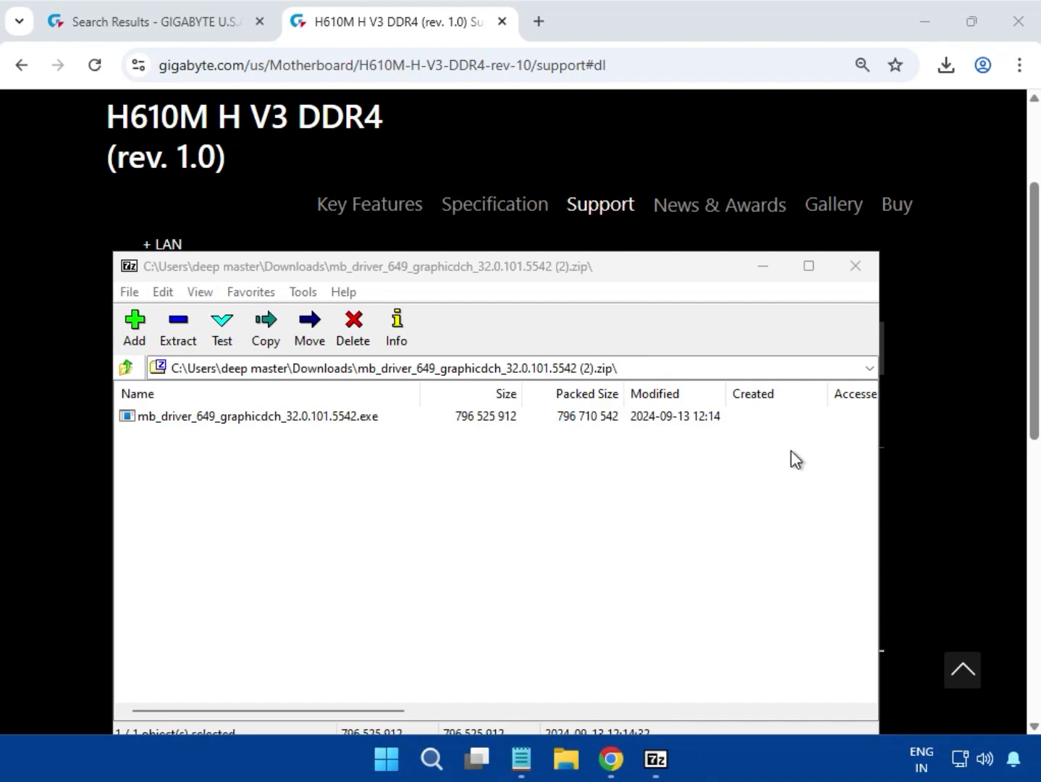
{"action": "left_click", "coordinate": [855, 267]}
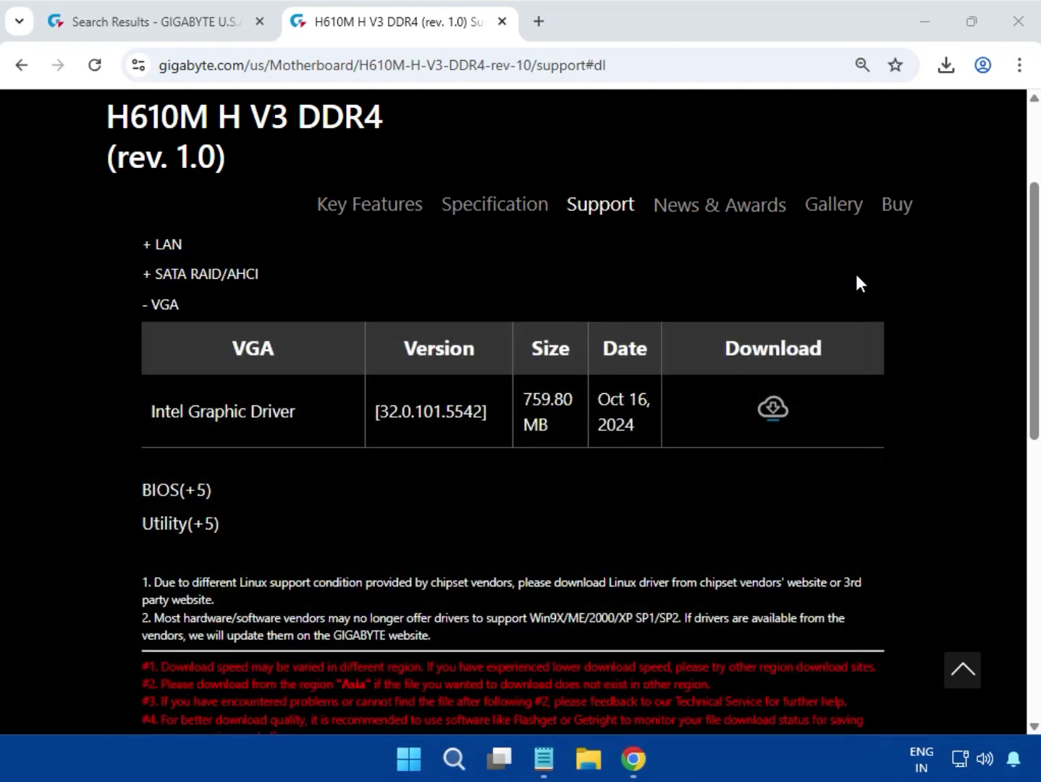